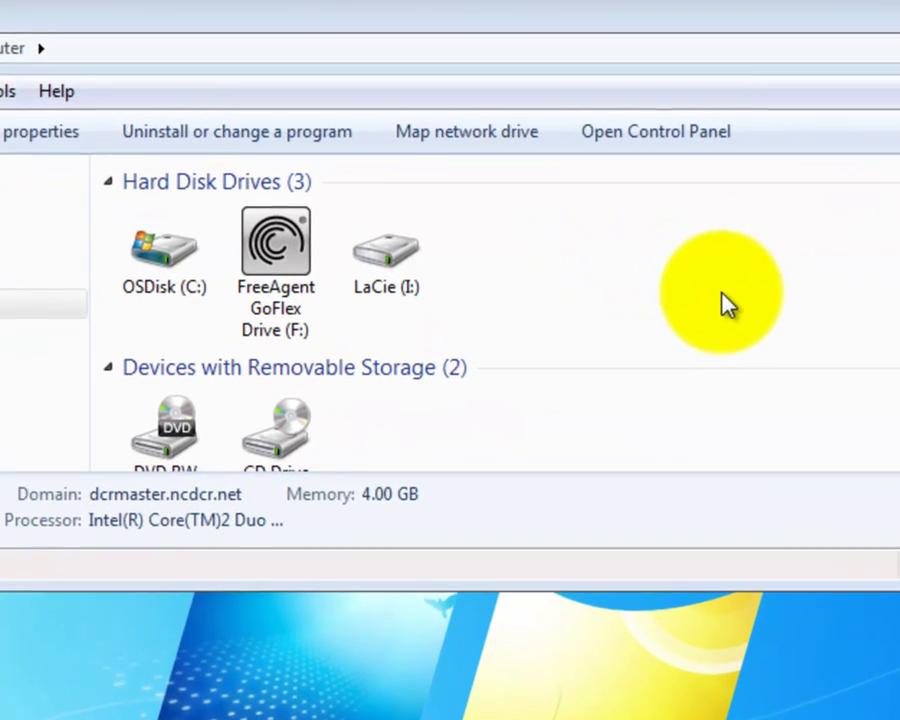
# Step: Browse into the bagger-2.1.2 folder on FreeAgent GoFlex Drive (F:), then minimize Explorer
pyautogui.doubleClick(277, 262)
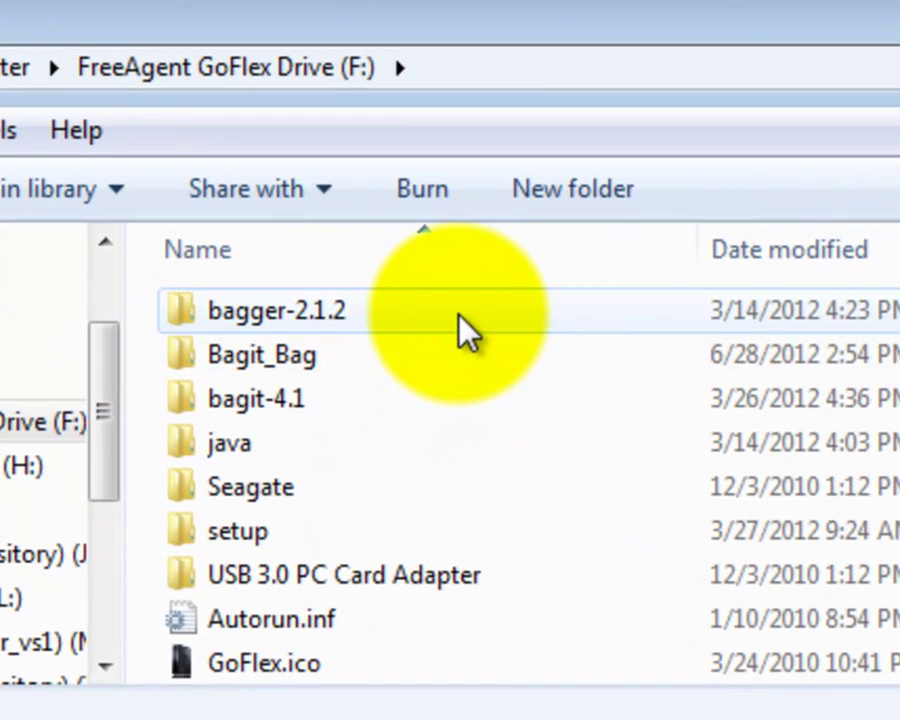
pyautogui.click(460, 316)
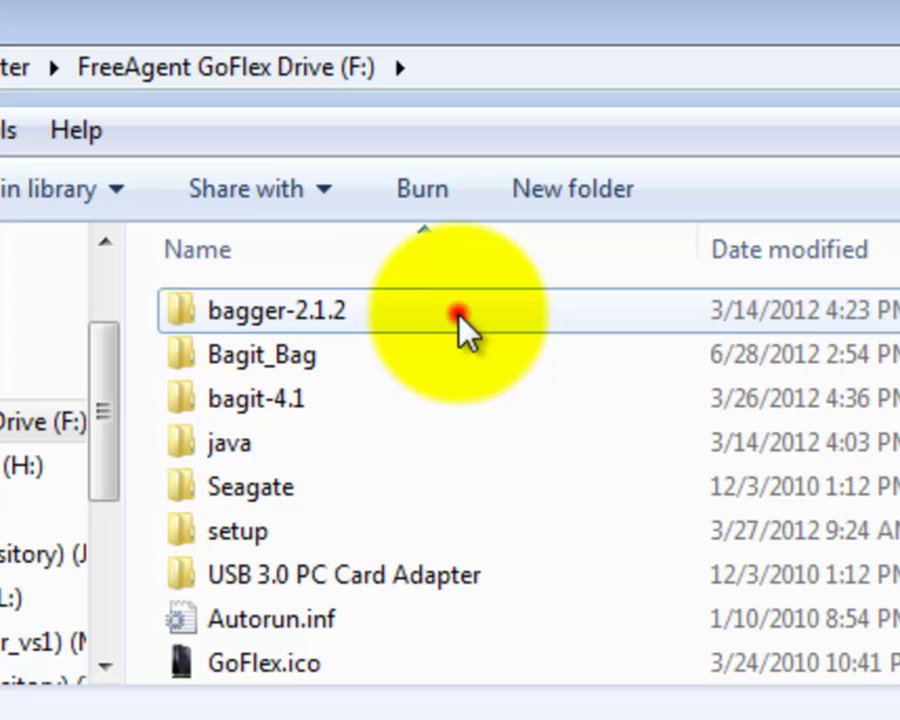
pyautogui.click(460, 316)
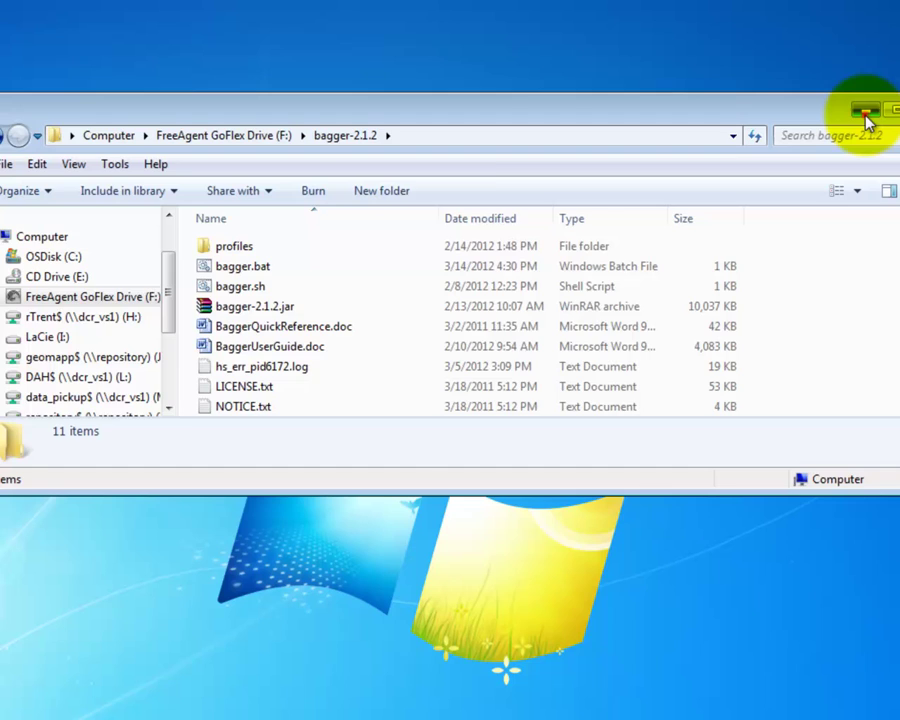
pyautogui.click(865, 112)
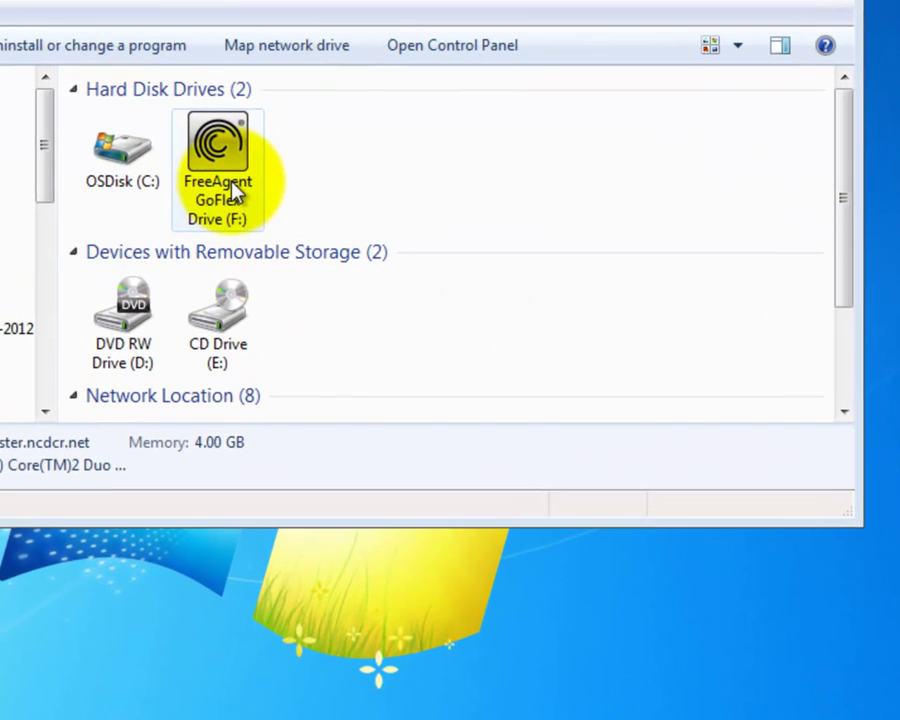
# Step: Start Bagger by running bagger.bat from F:\bagger-2.1.2
pyautogui.doubleClick(233, 192)
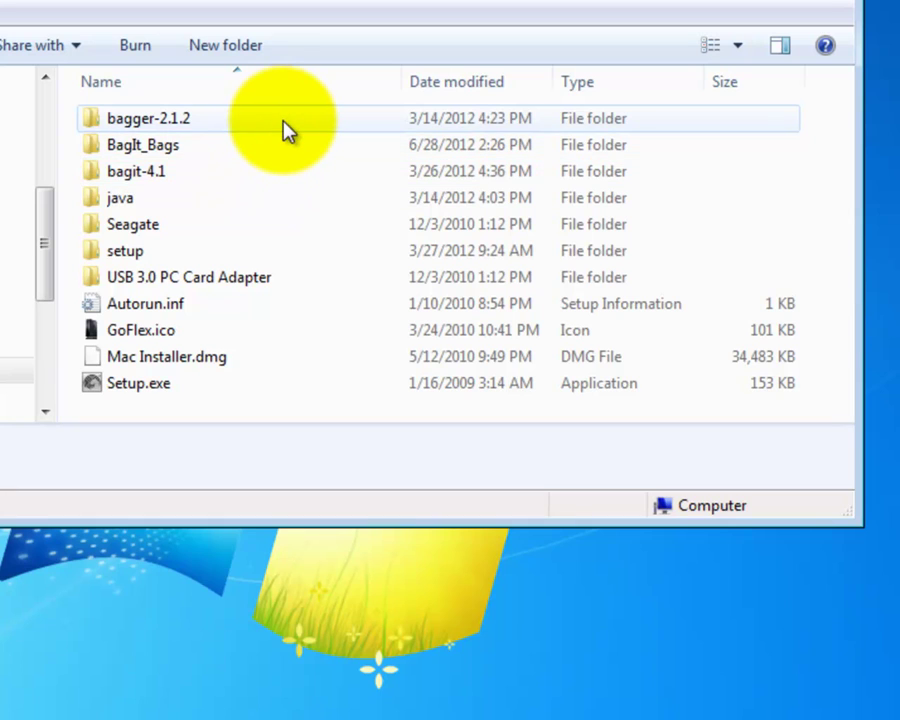
pyautogui.doubleClick(283, 130)
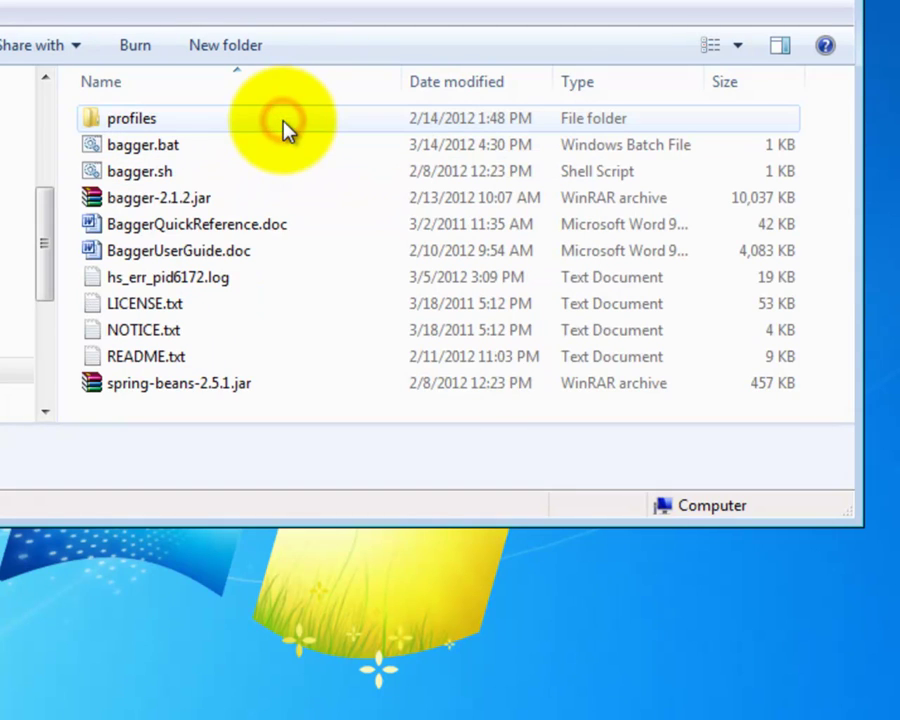
pyautogui.doubleClick(246, 159)
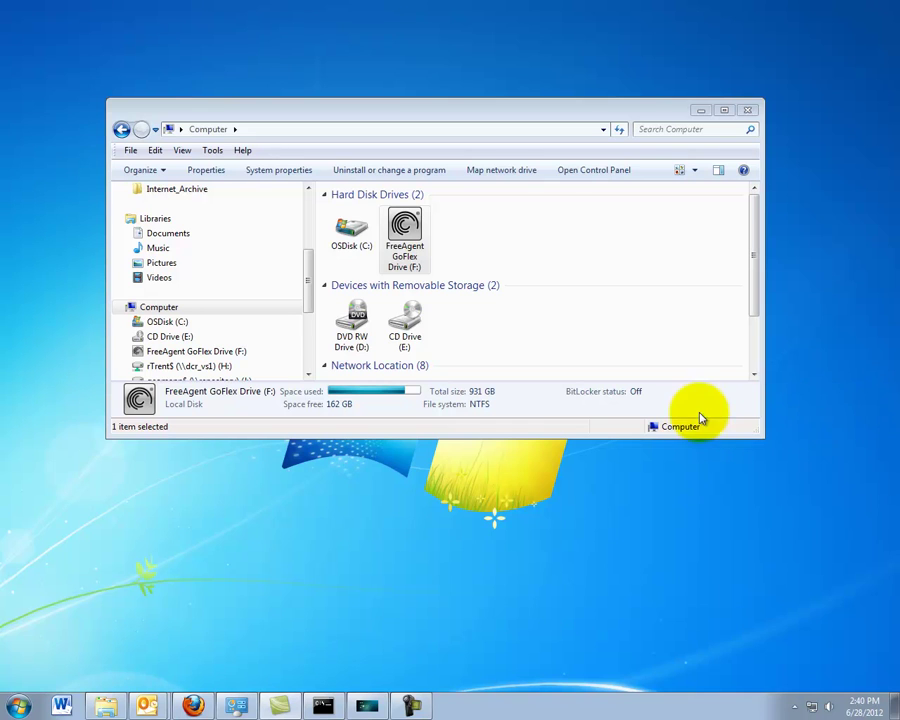
# Step: Create a folder named Bagit_Bag on drive F: and switch back to Bagger
pyautogui.doubleClick(405, 255)
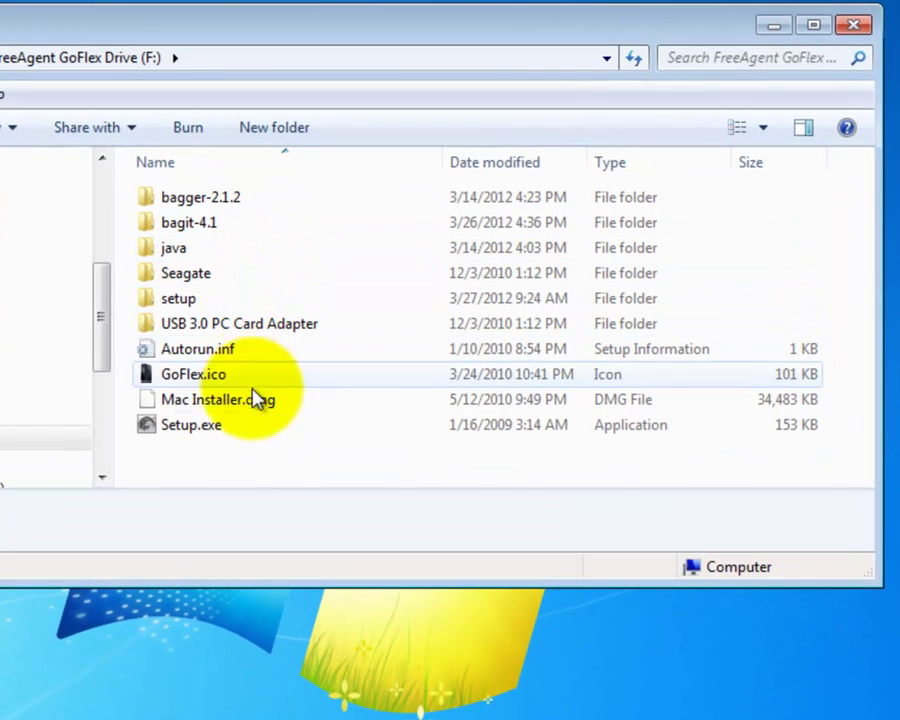
pyautogui.rightClick(266, 456)
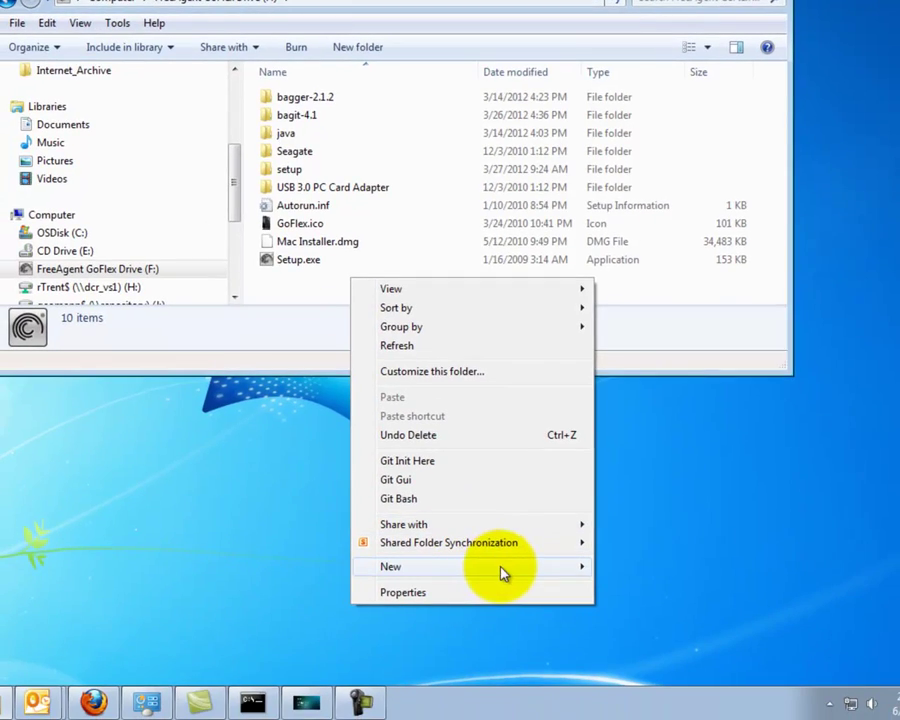
pyautogui.click(500, 566)
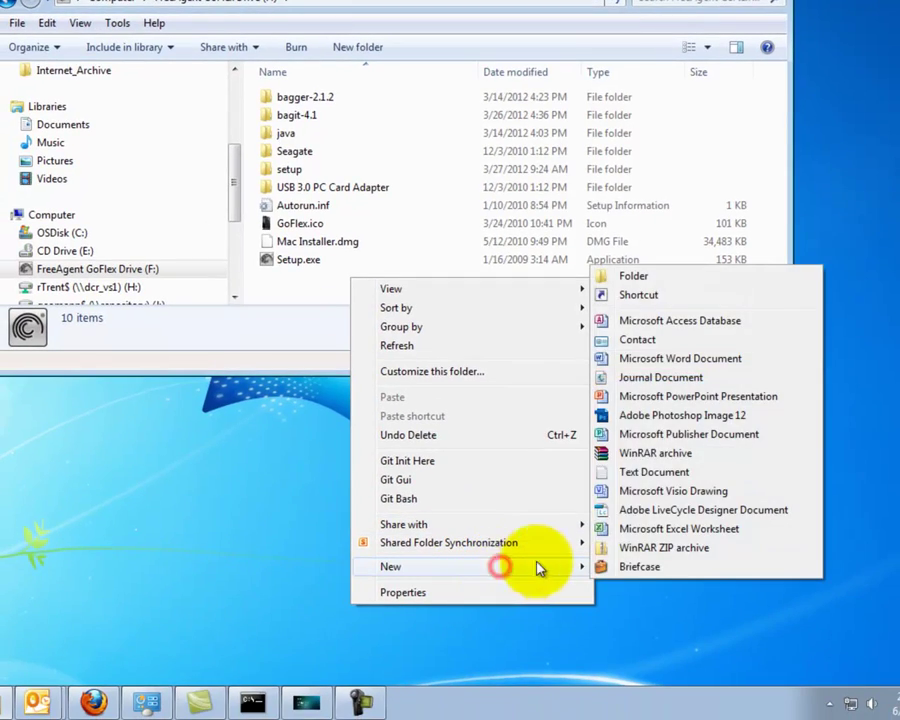
pyautogui.click(632, 278)
pyautogui.write('Bagit_')
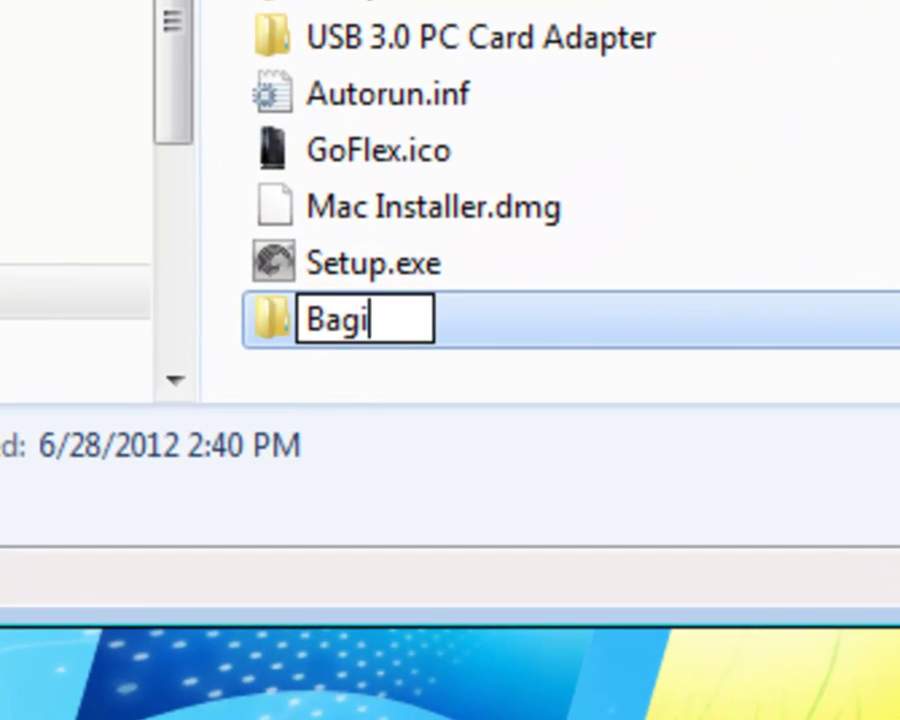
pyautogui.write('Bag')
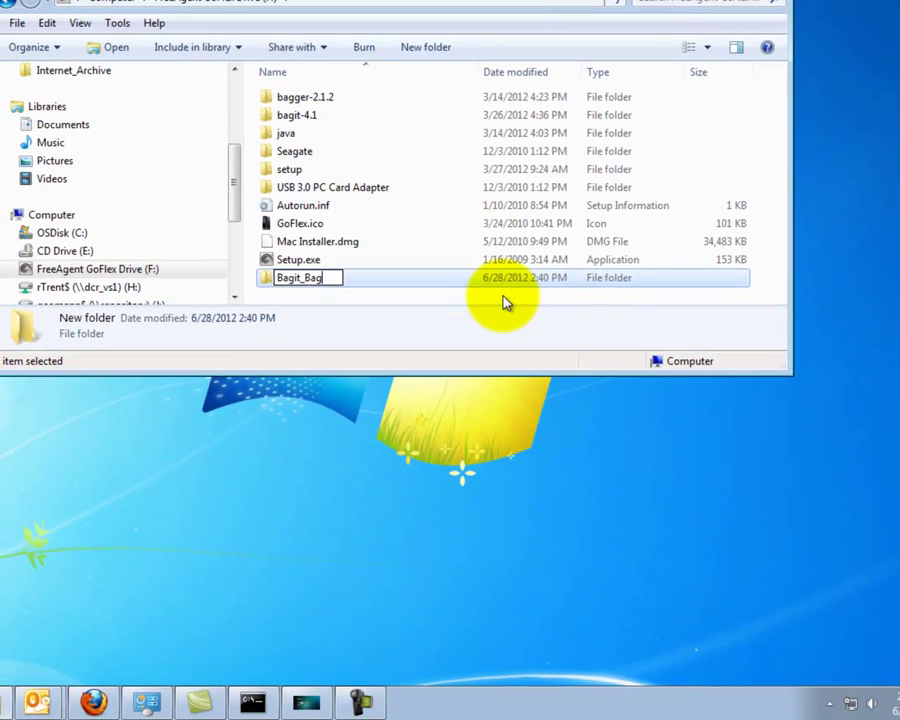
pyautogui.click(505, 302)
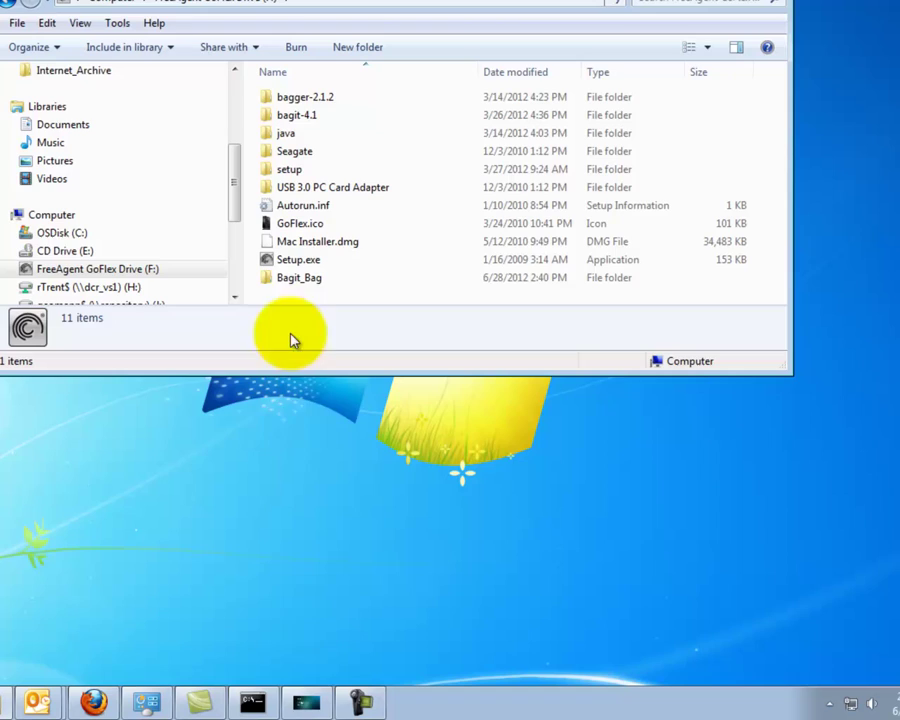
pyautogui.click(308, 703)
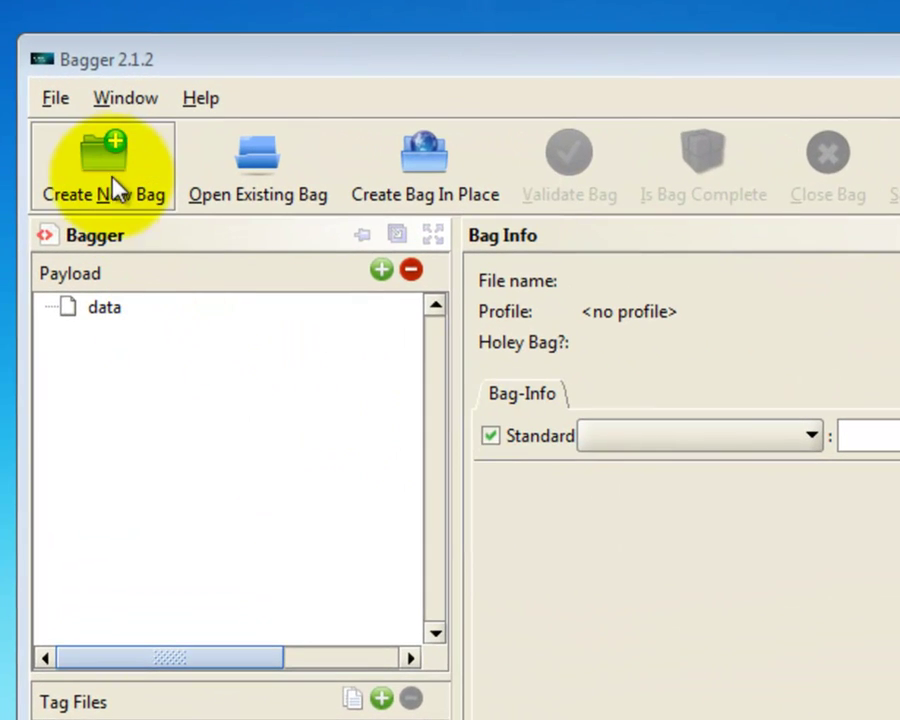
# Step: Create a new bag with bag version 0.96 and <no profile>
pyautogui.click(115, 180)
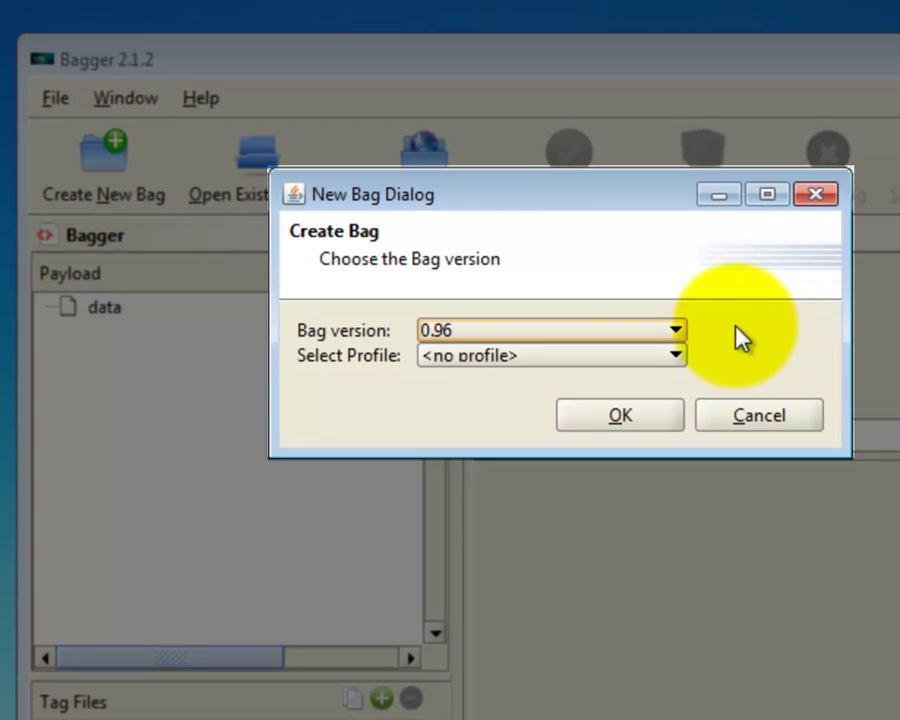
pyautogui.click(666, 338)
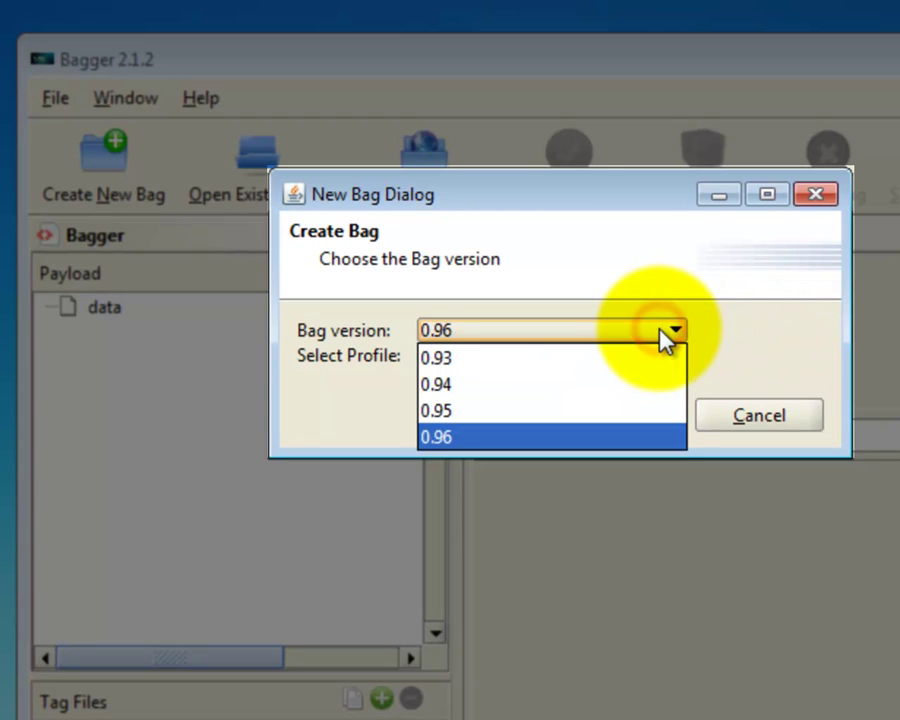
pyautogui.click(660, 330)
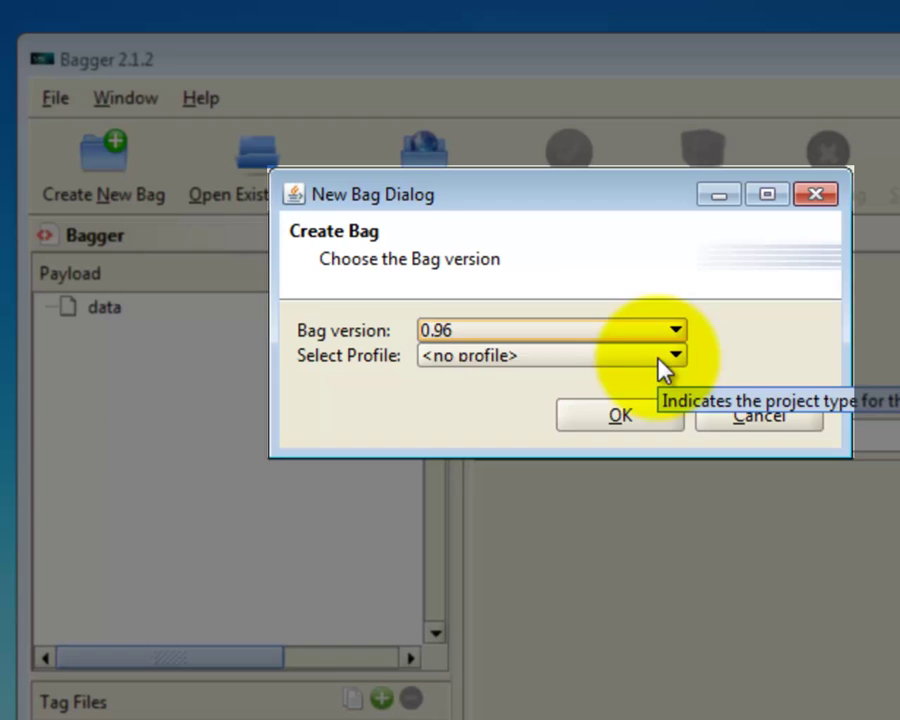
pyautogui.click(660, 358)
pyautogui.click(660, 358)
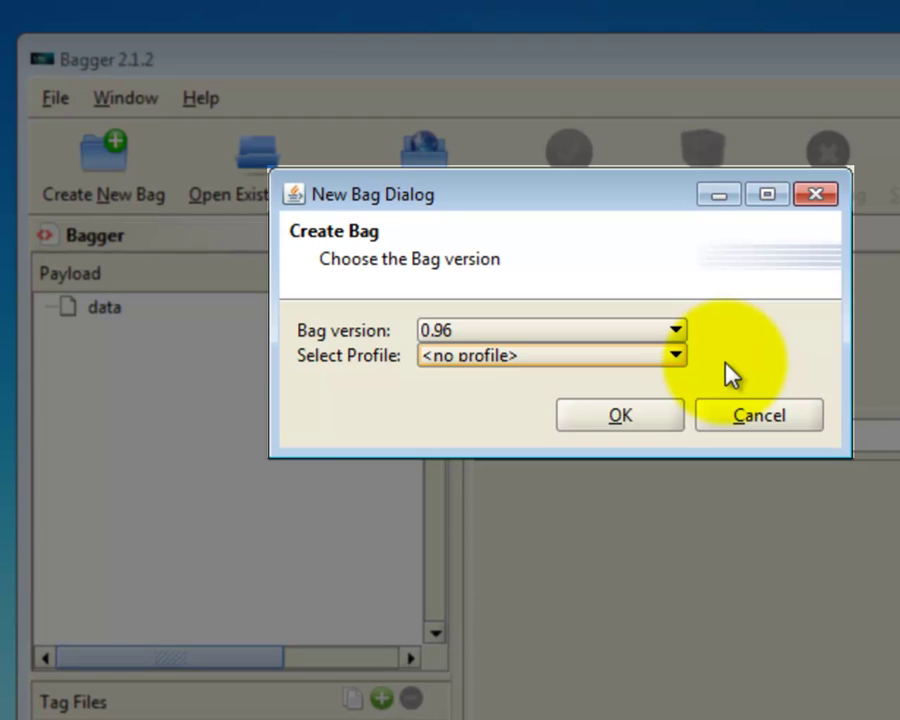
pyautogui.click(648, 417)
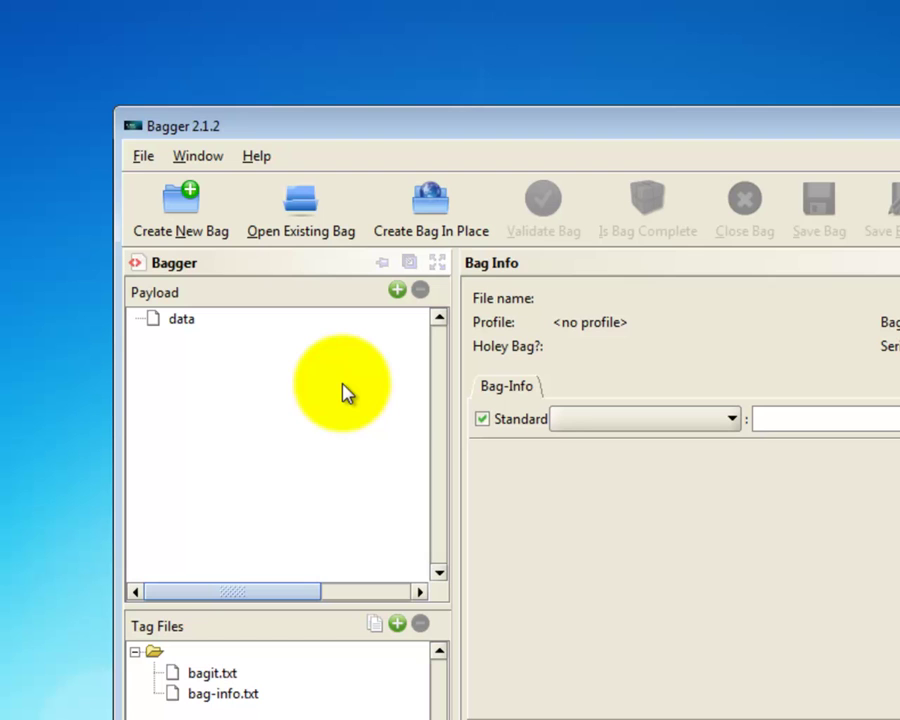
# Step: Browse the Desktop's Web_Archiving_Analysis folder down to finished\2011\2011_06 to check its files
pyautogui.click(397, 292)
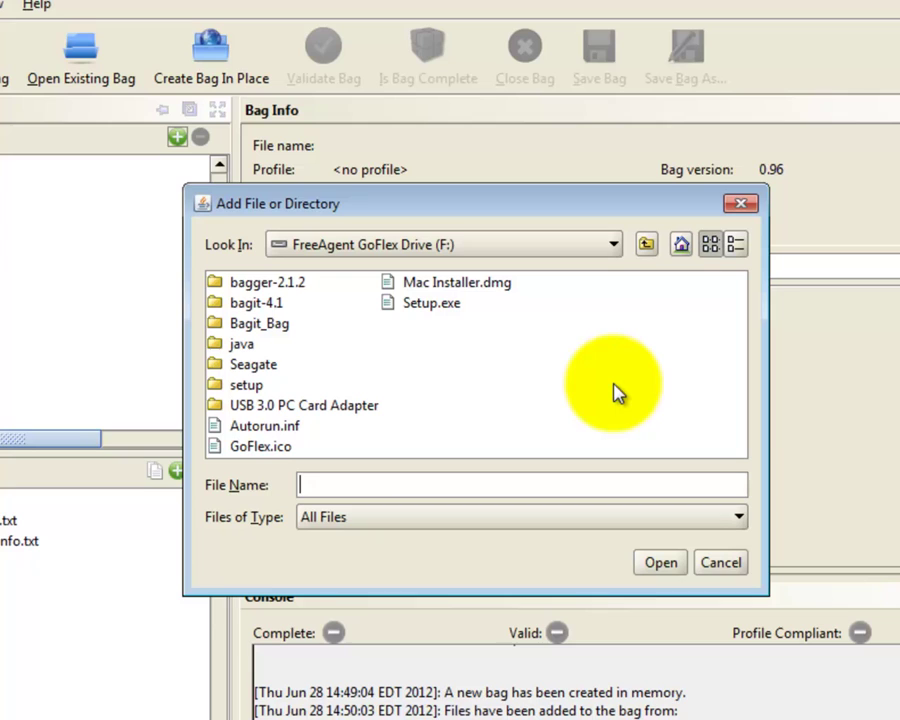
pyautogui.click(576, 256)
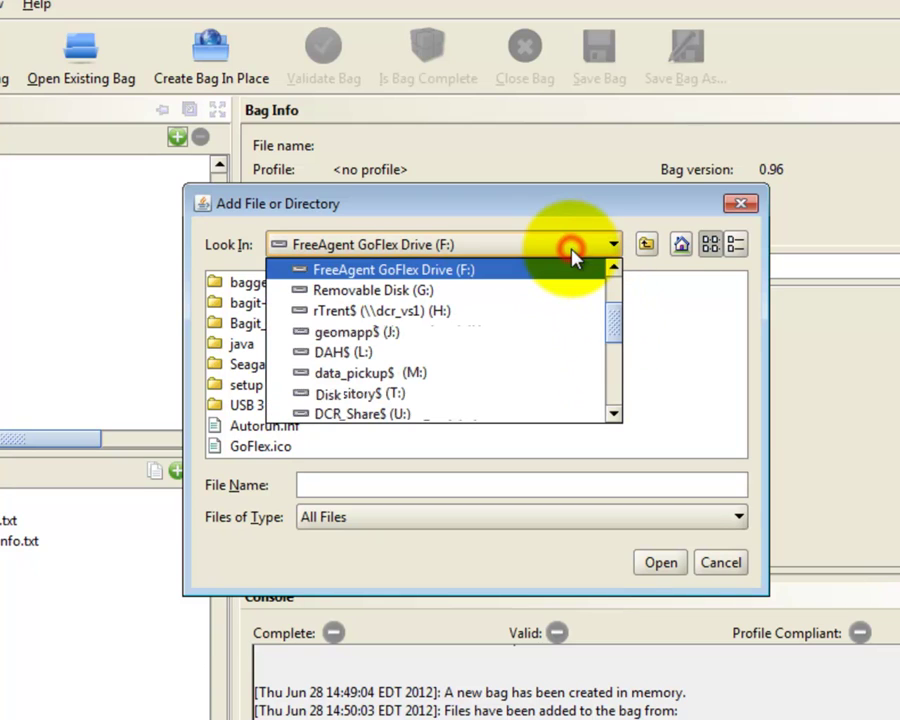
pyautogui.click(614, 322)
pyautogui.moveTo(614, 322); pyautogui.dragTo(612, 286)
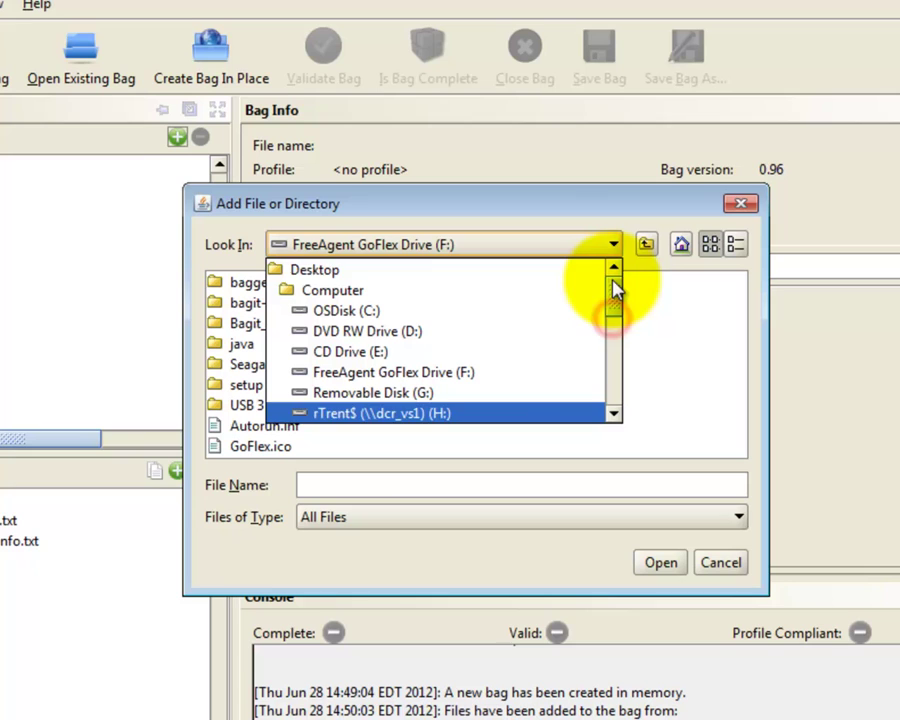
pyautogui.click(470, 270)
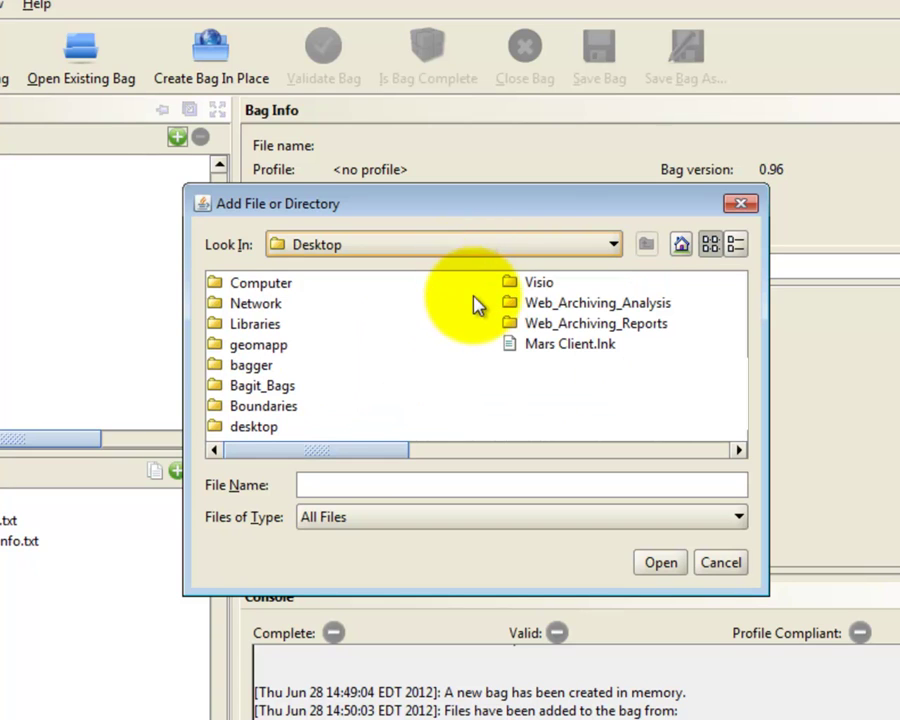
pyautogui.click(676, 308)
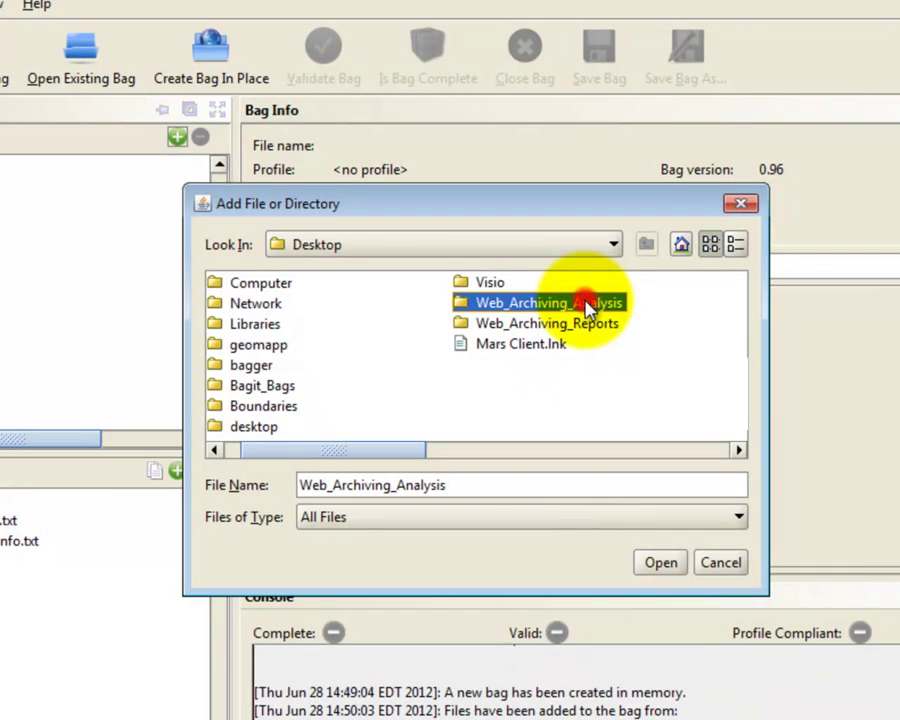
pyautogui.doubleClick(588, 305)
pyautogui.doubleClick(262, 284)
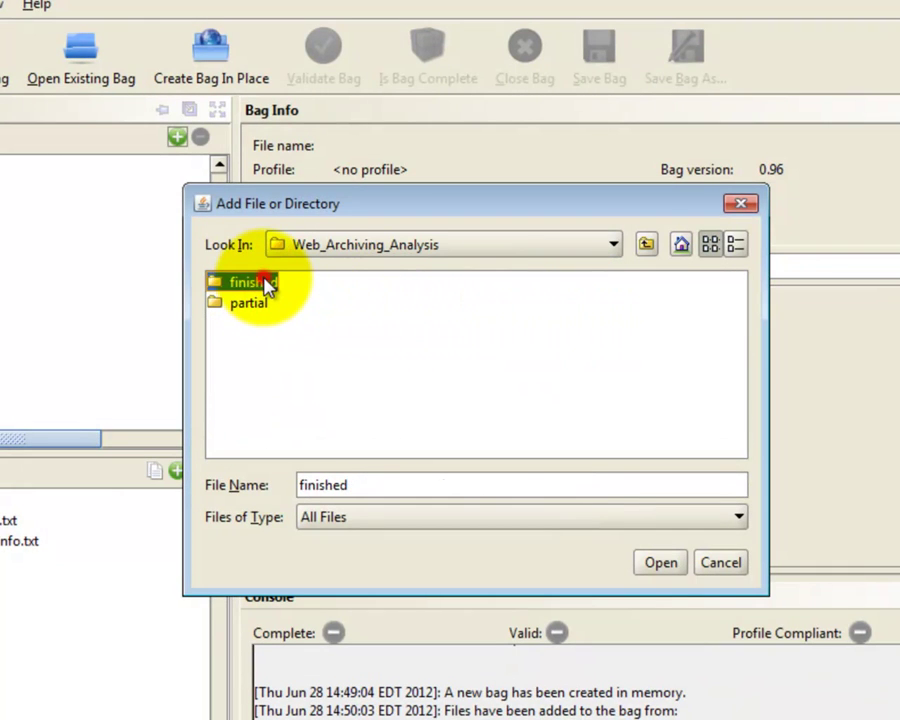
pyautogui.click(247, 306)
pyautogui.doubleClick(247, 305)
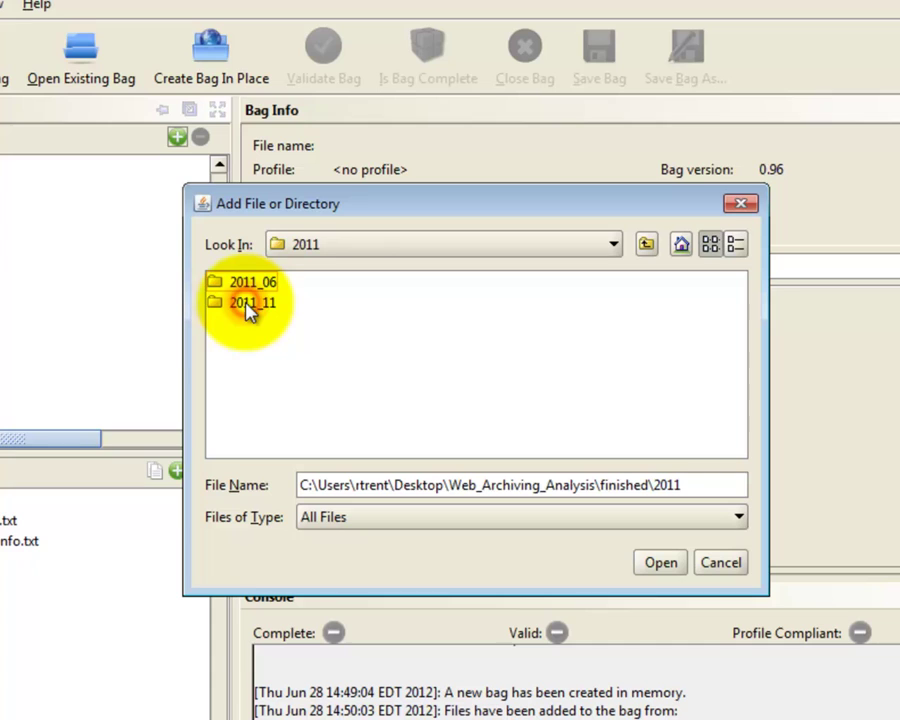
pyautogui.click(266, 287)
pyautogui.doubleClick(266, 287)
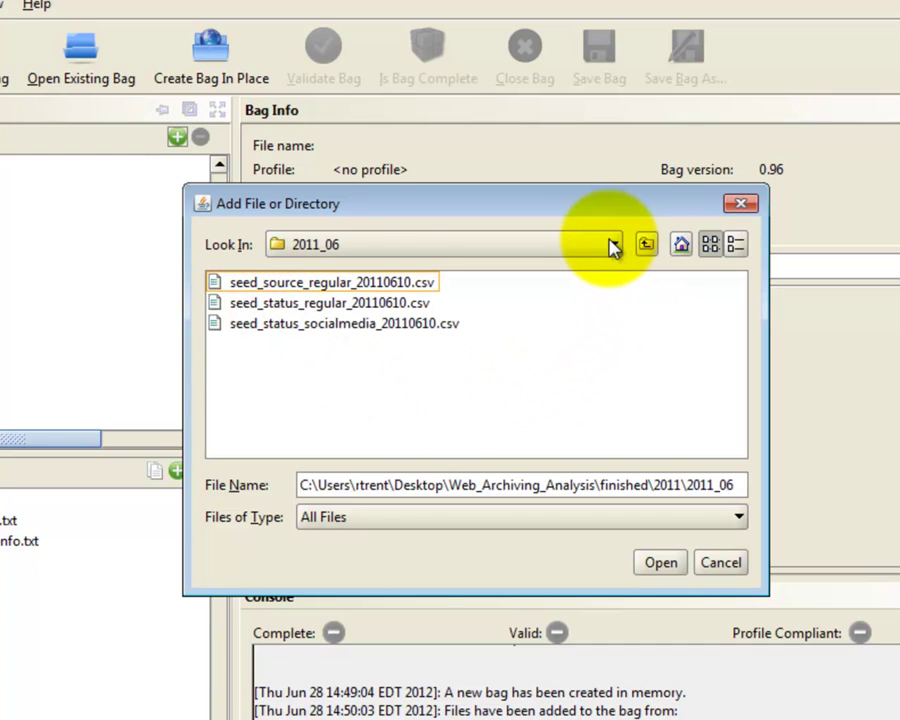
# Step: Add the Web_Archiving_Analysis folder to the payload and inspect its subfolders in the tree
pyautogui.click(642, 248)
pyautogui.click(642, 248)
pyautogui.click(642, 248)
pyautogui.click(642, 246)
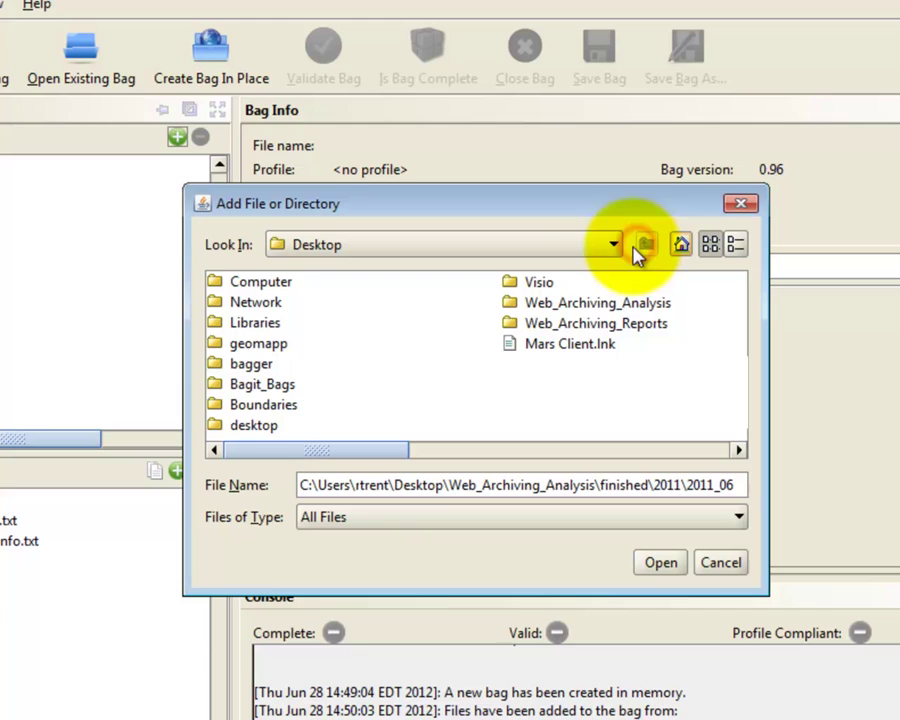
pyautogui.click(576, 305)
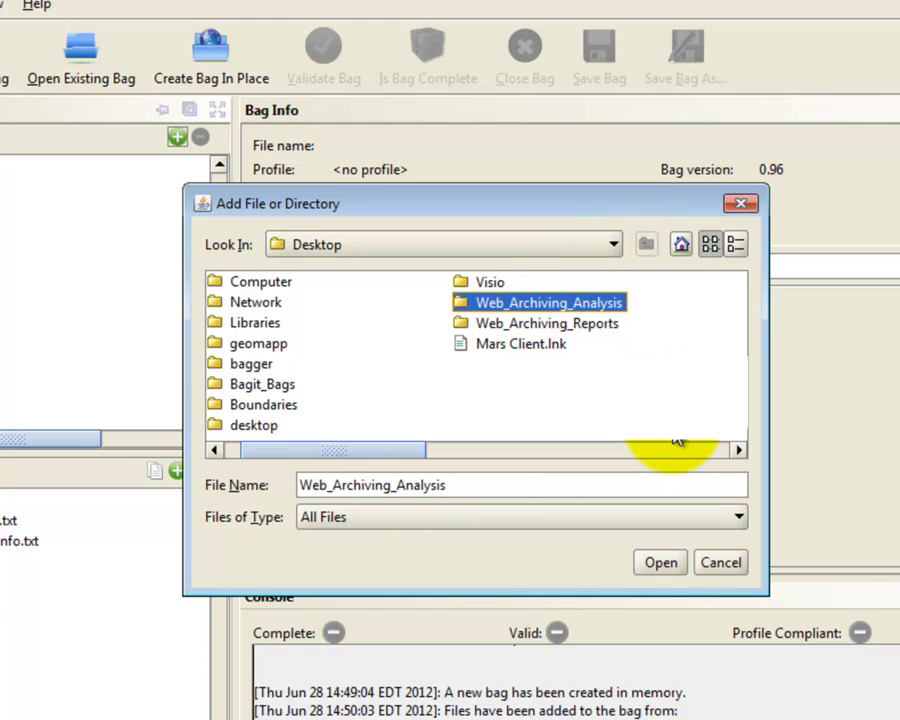
pyautogui.click(661, 564)
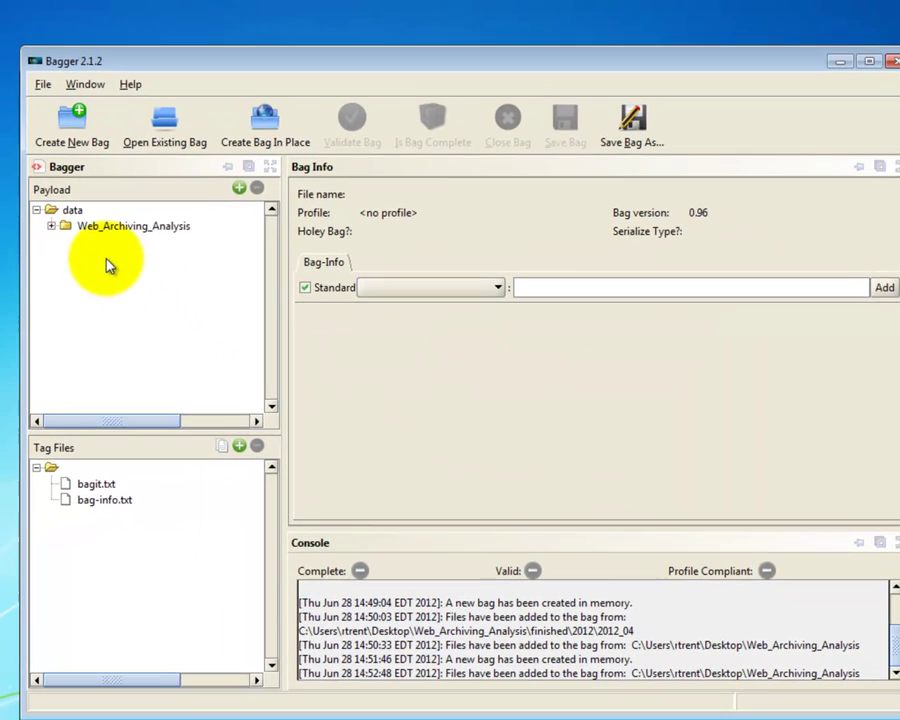
pyautogui.click(51, 226)
pyautogui.click(65, 241)
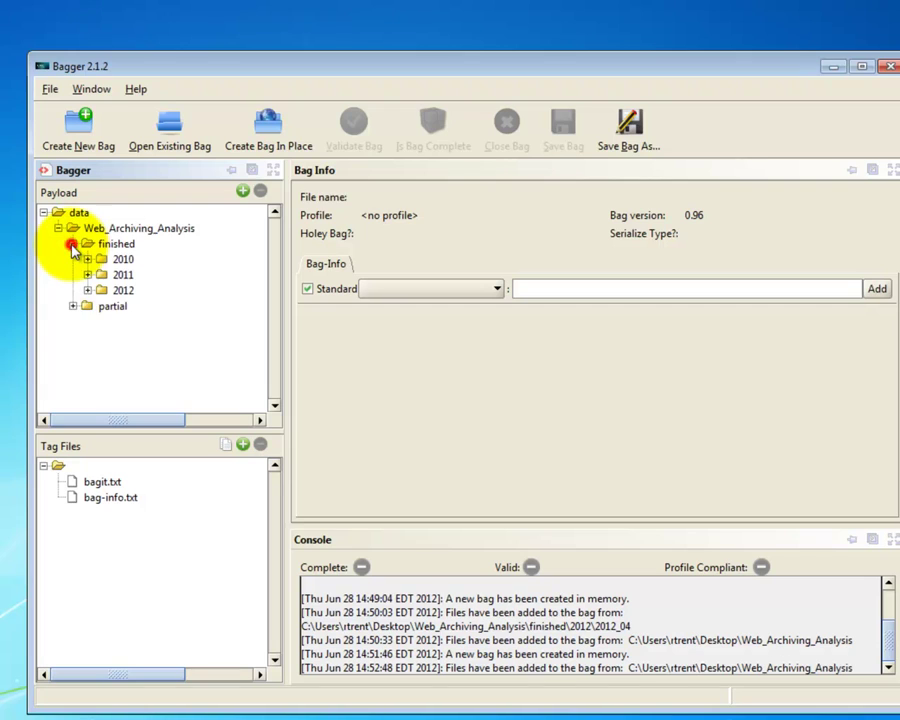
pyautogui.click(72, 244)
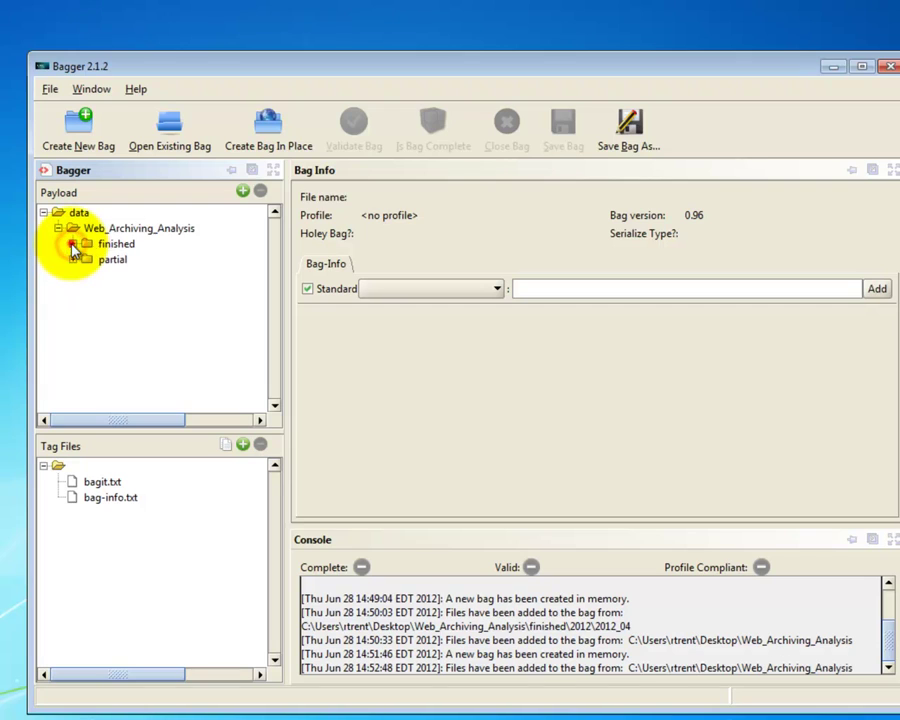
pyautogui.click(58, 228)
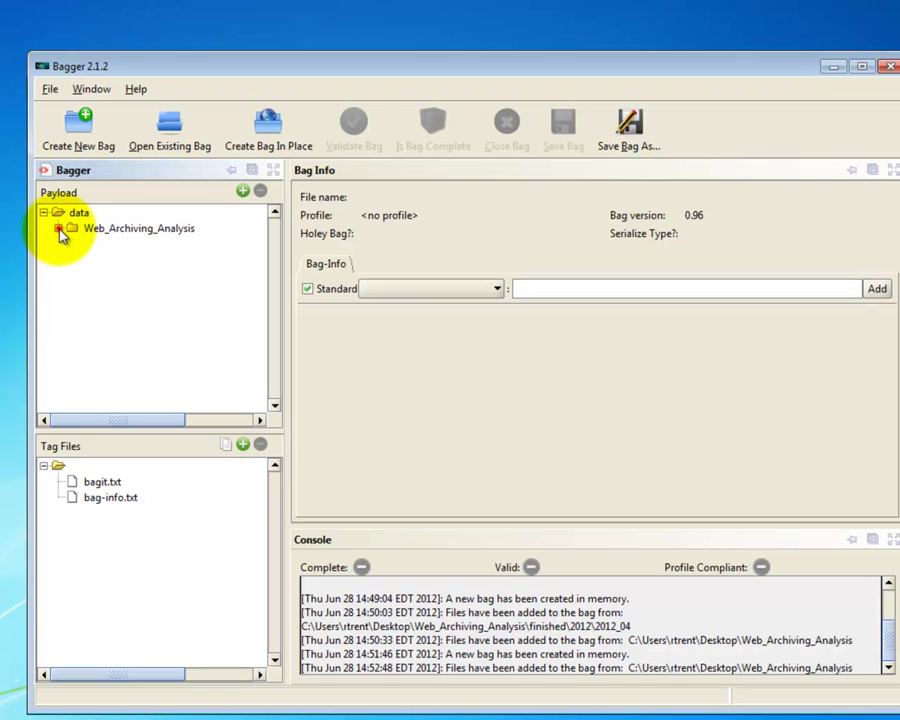
# Step: Add the Web_Archiving_Reports folder from the Desktop to the payload
pyautogui.click(242, 191)
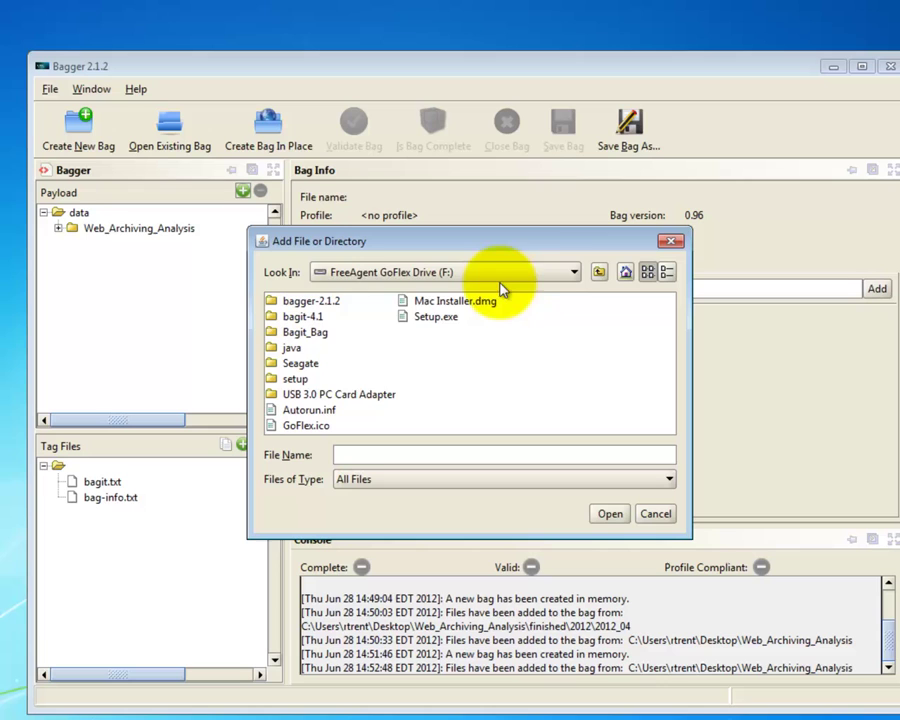
pyautogui.click(542, 270)
pyautogui.moveTo(573, 321); pyautogui.dragTo(573, 303)
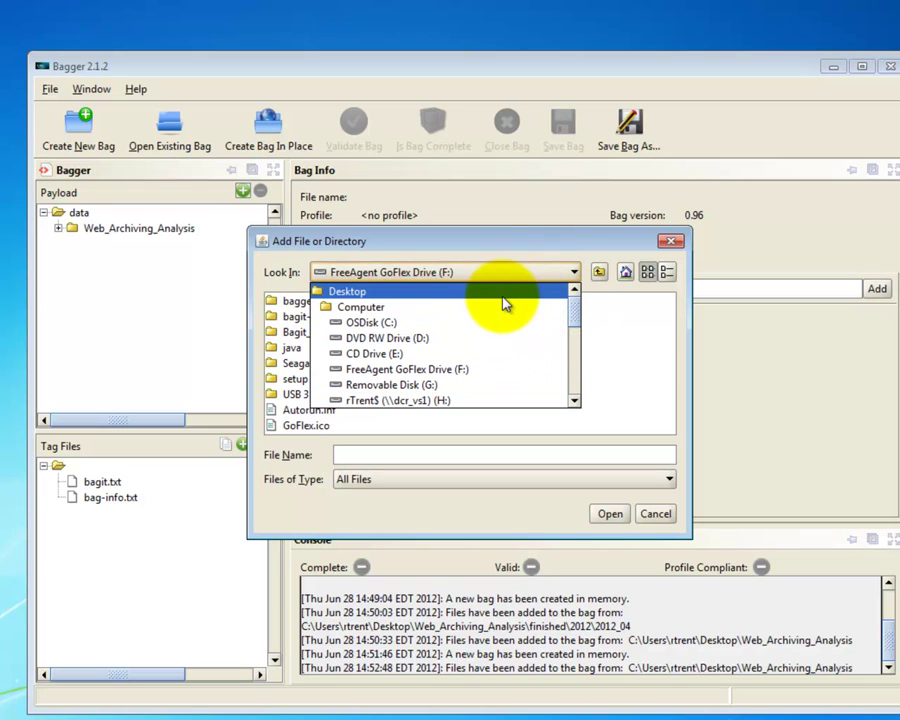
pyautogui.click(504, 293)
pyautogui.click(548, 333)
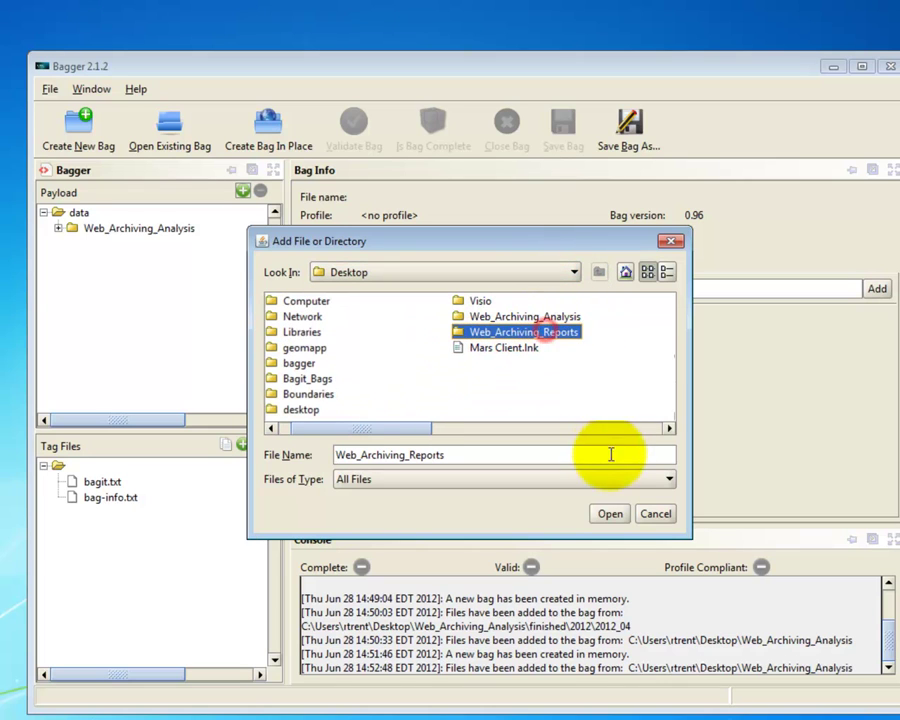
pyautogui.click(610, 514)
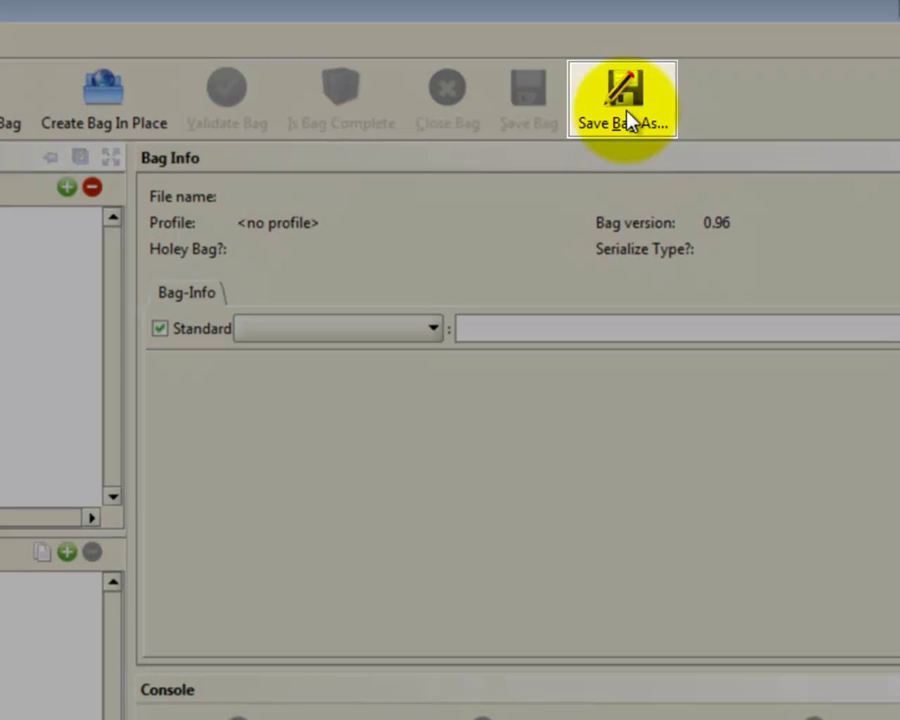
# Step: Target the Bagit_Bag folder and name the bag Web_Archiving_Analysis_Reports_20120628_bag
pyautogui.click(627, 120)
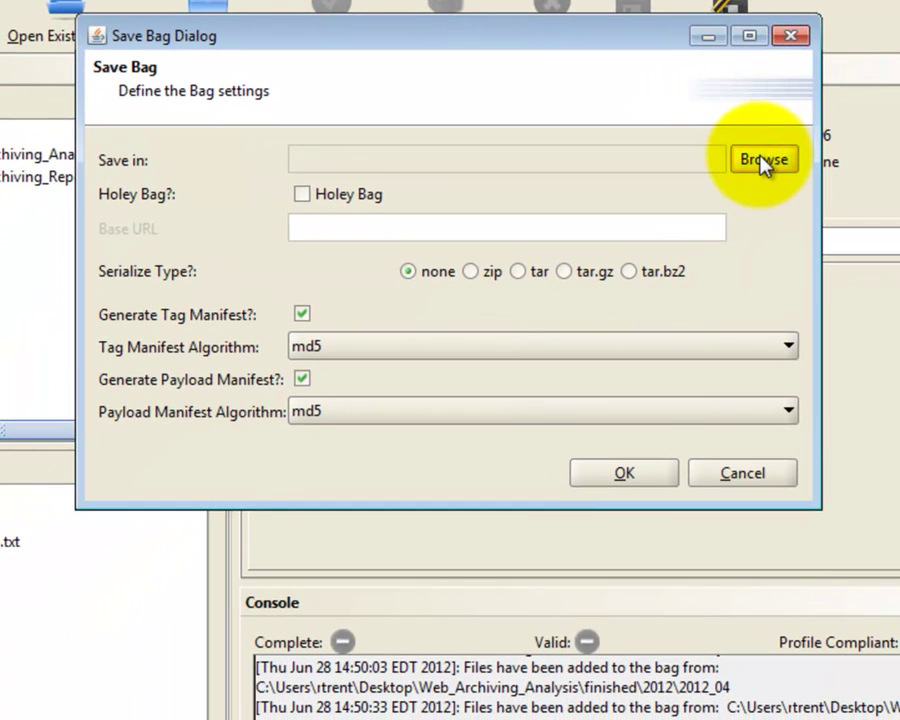
pyautogui.click(762, 158)
pyautogui.doubleClick(258, 305)
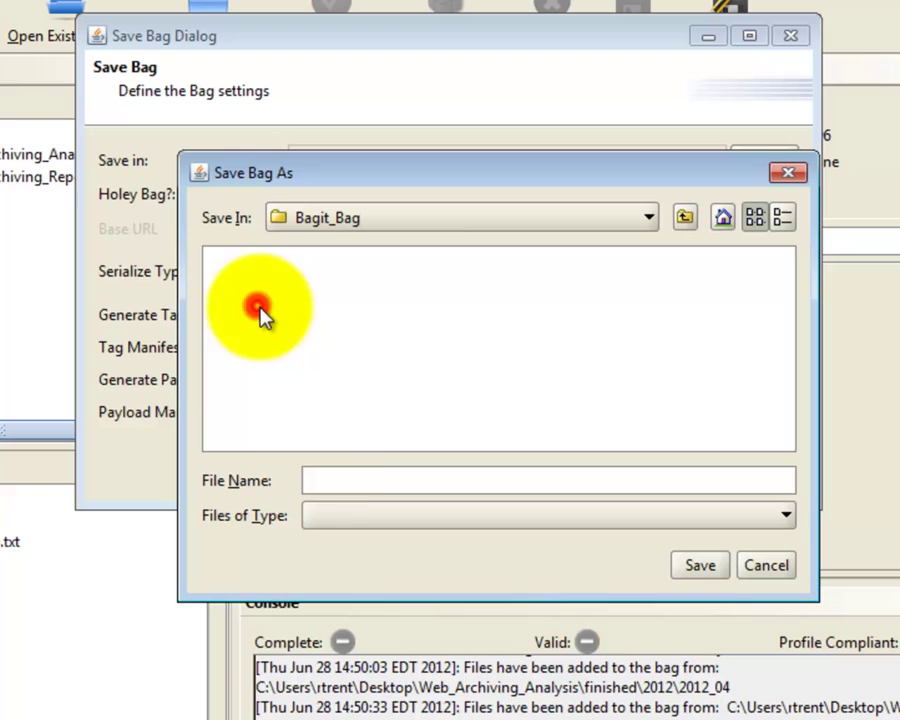
pyautogui.click(336, 478)
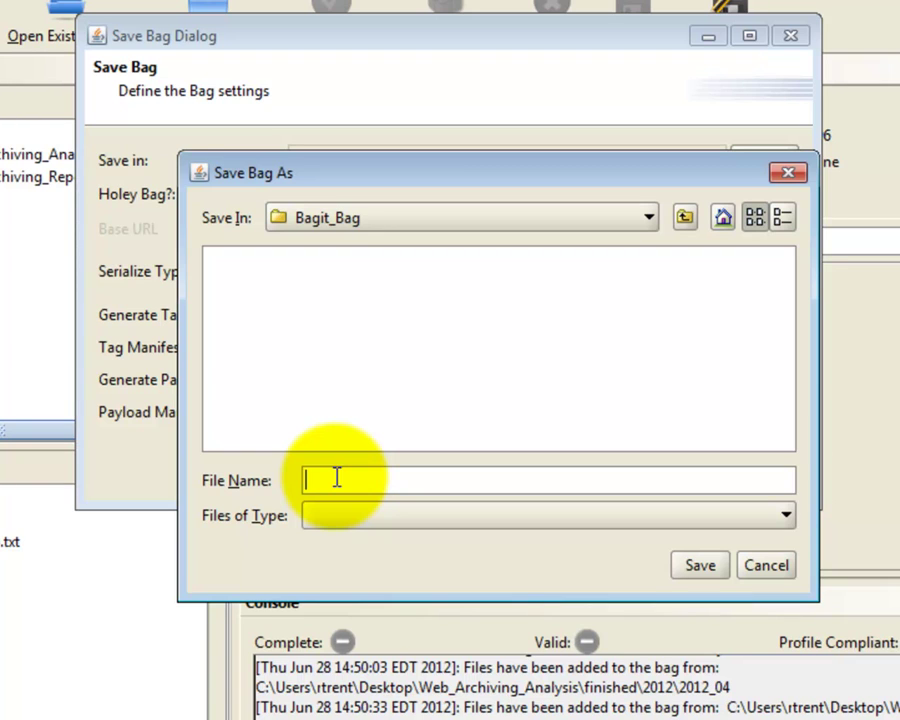
pyautogui.write('Web')
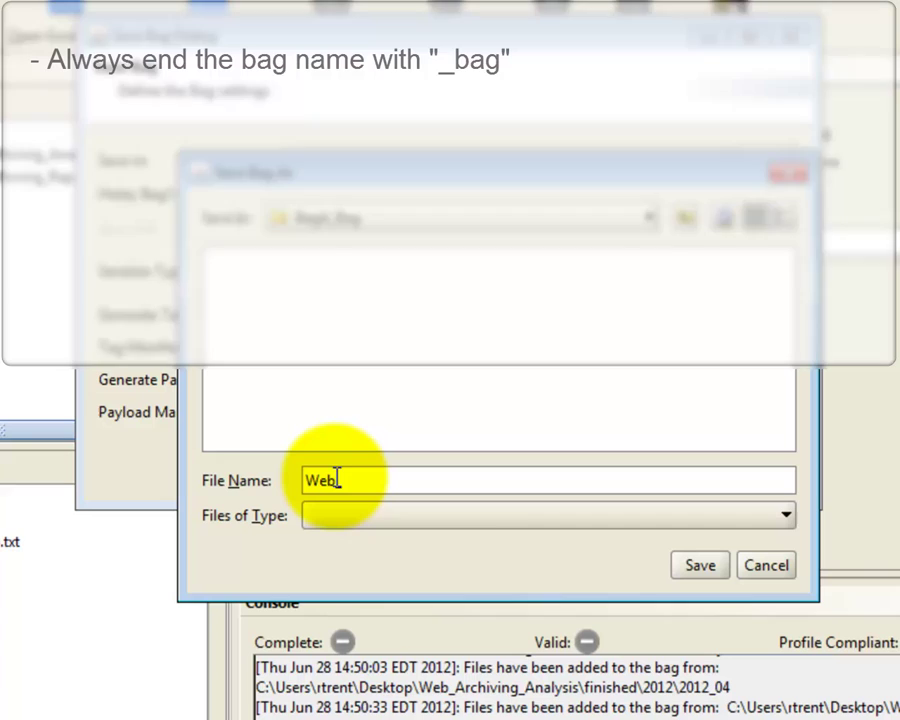
pyautogui.write('_Archiving')
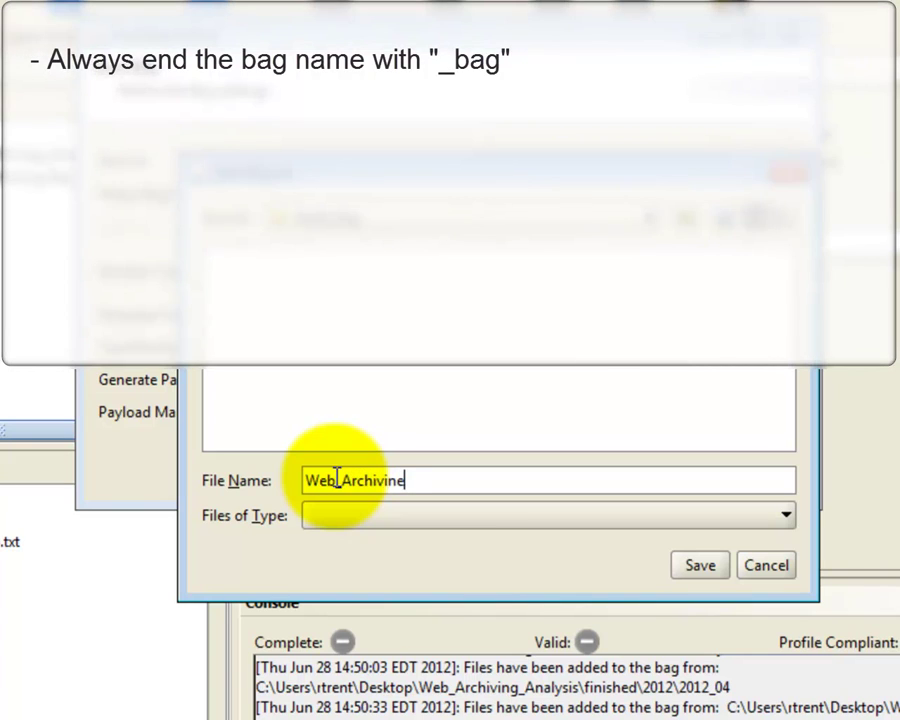
pyautogui.write('_')
pyautogui.write('A')
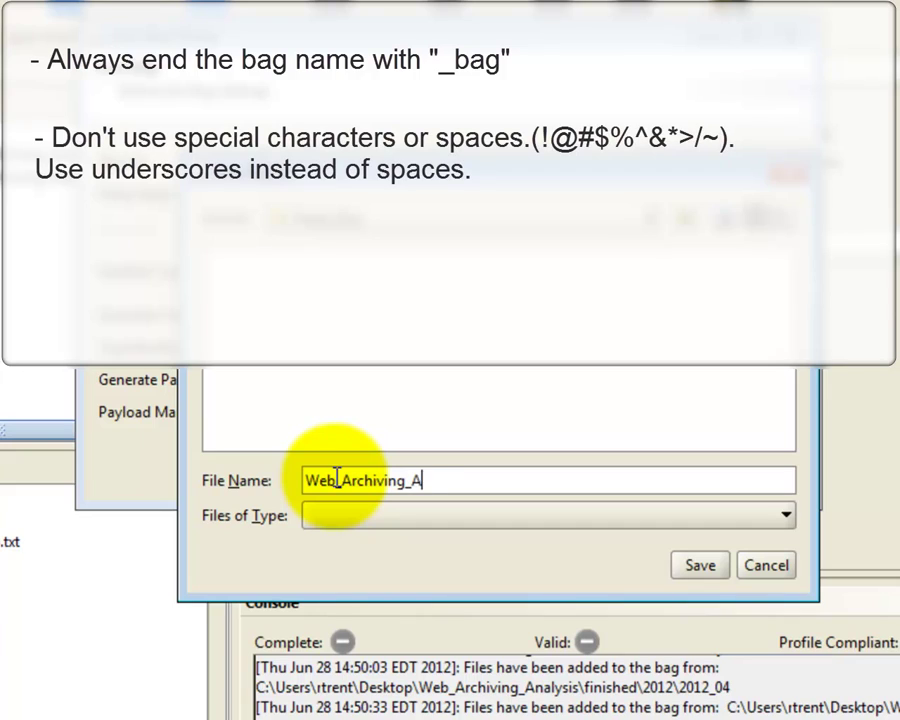
pyautogui.write('nalysis_Re')
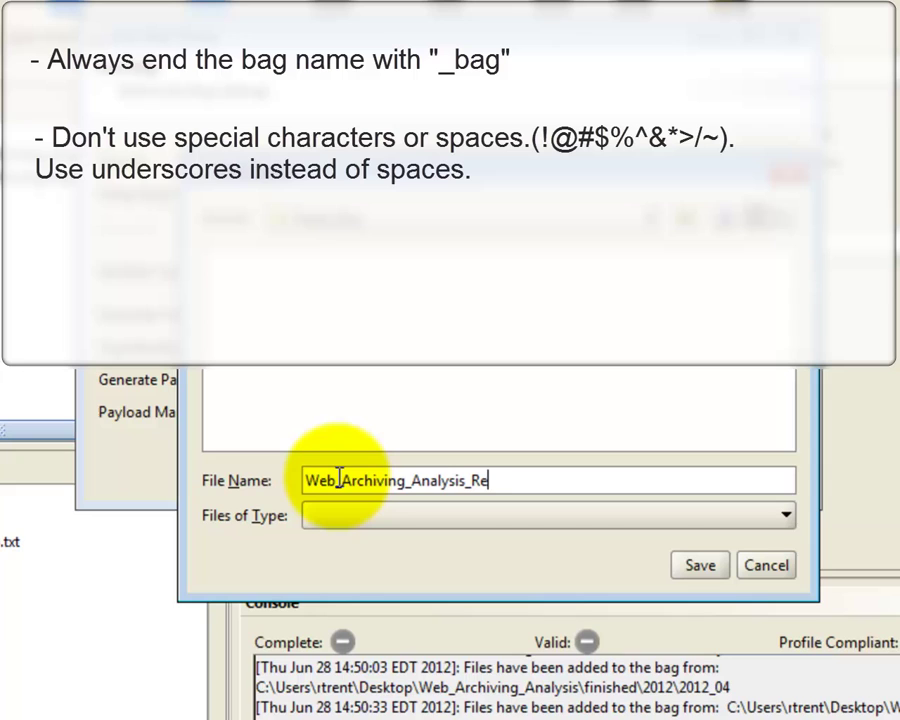
pyautogui.write('ports_')
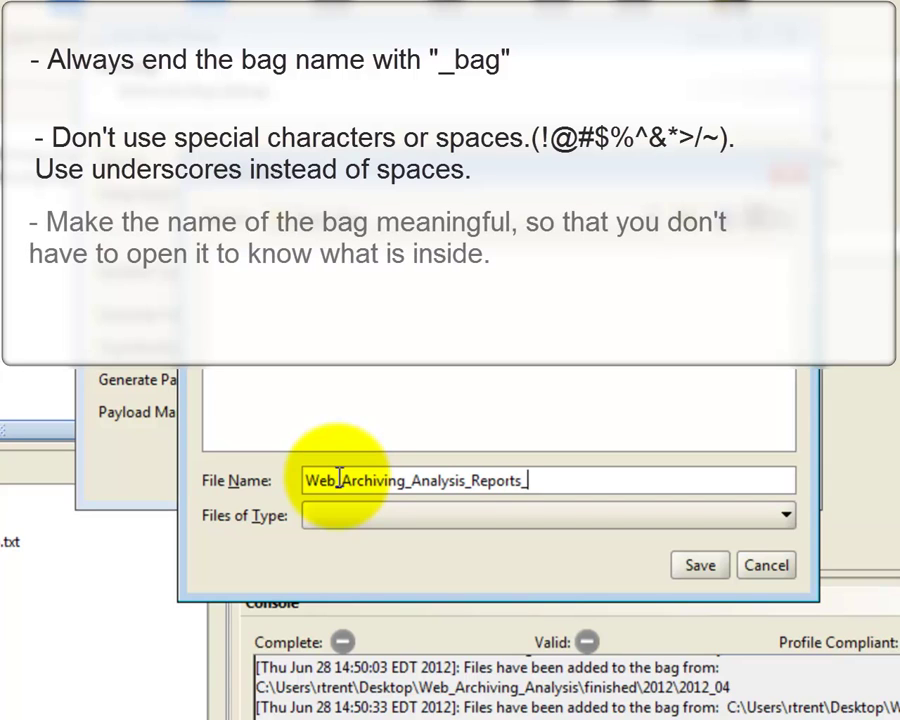
pyautogui.write('2012')
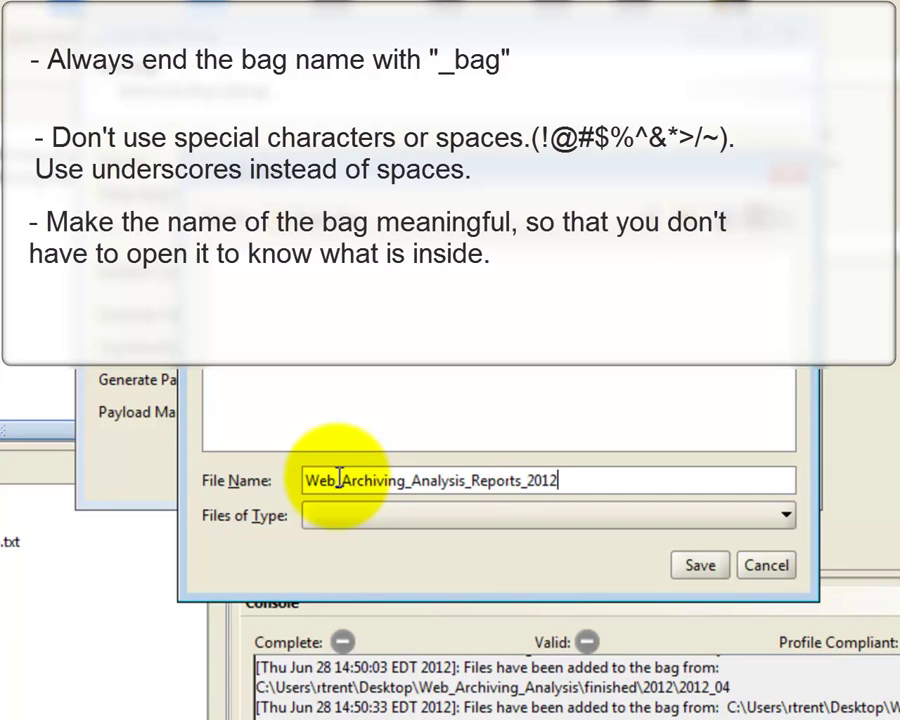
pyautogui.write('0628_bag')
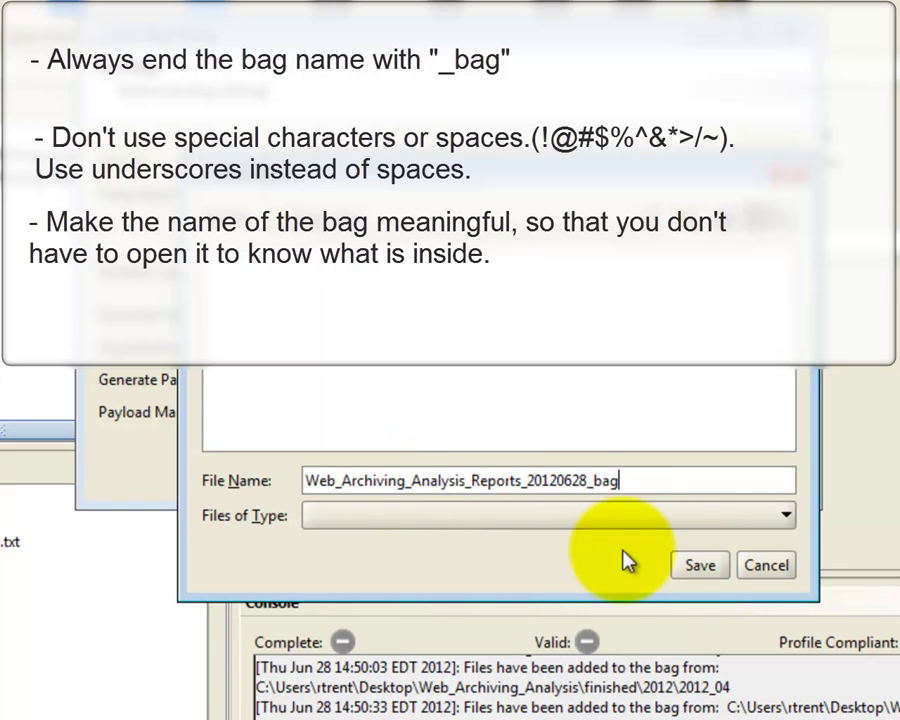
pyautogui.click(699, 566)
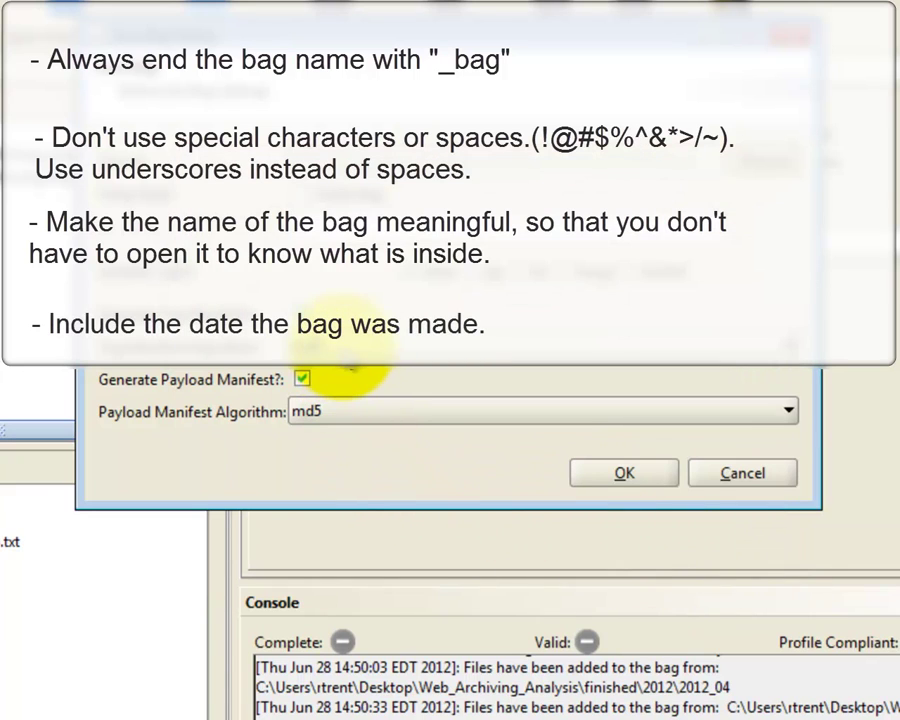
pyautogui.click(340, 408)
pyautogui.press('Escape')
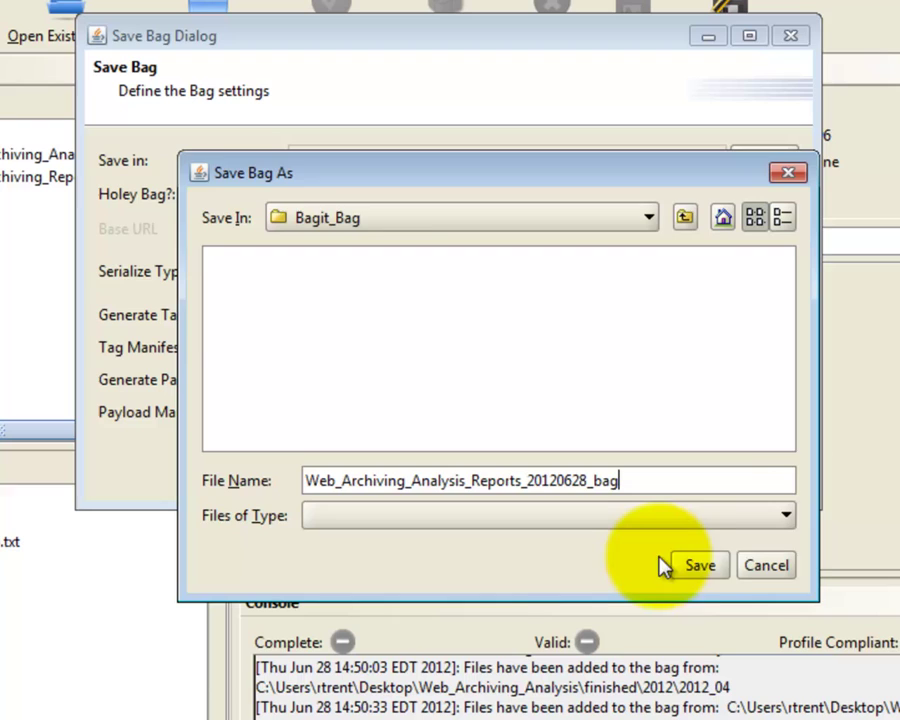
# Step: Save the bag using sha256 for both the tag and payload manifests
pyautogui.click(699, 565)
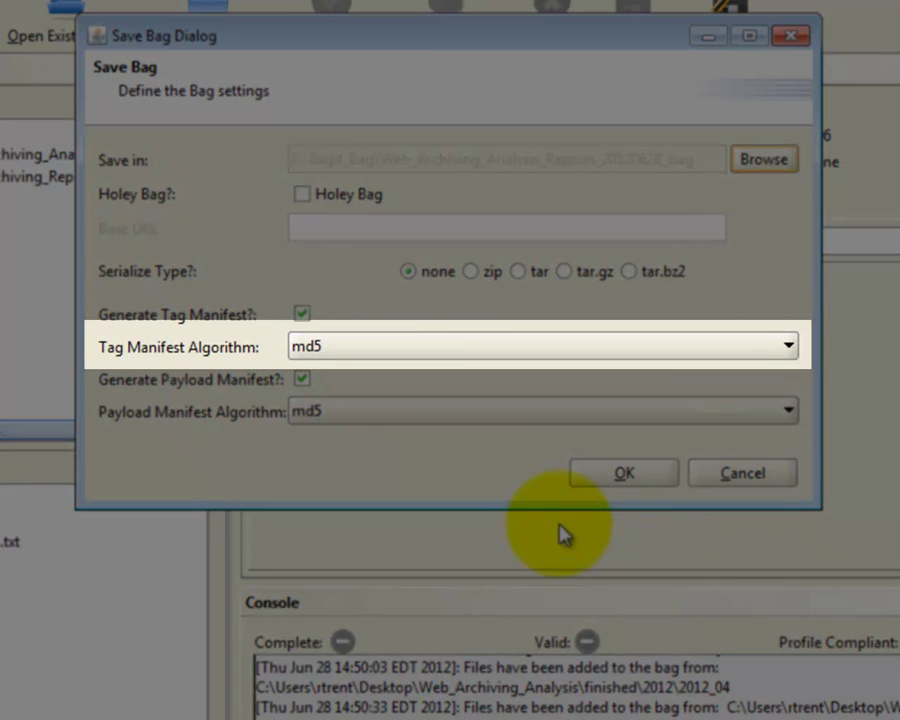
pyautogui.click(342, 346)
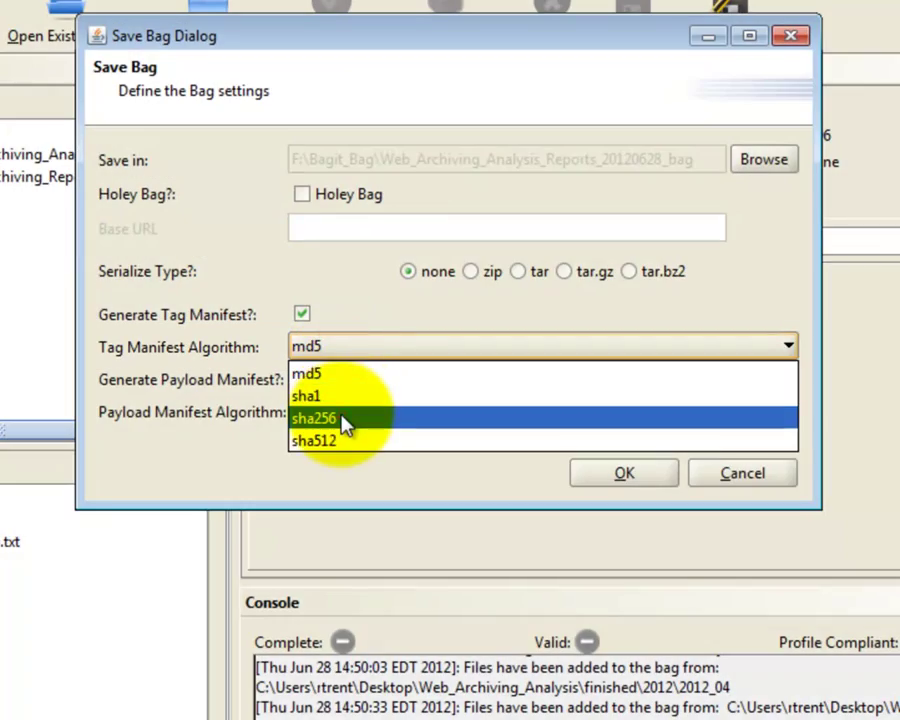
pyautogui.click(345, 418)
pyautogui.click(344, 411)
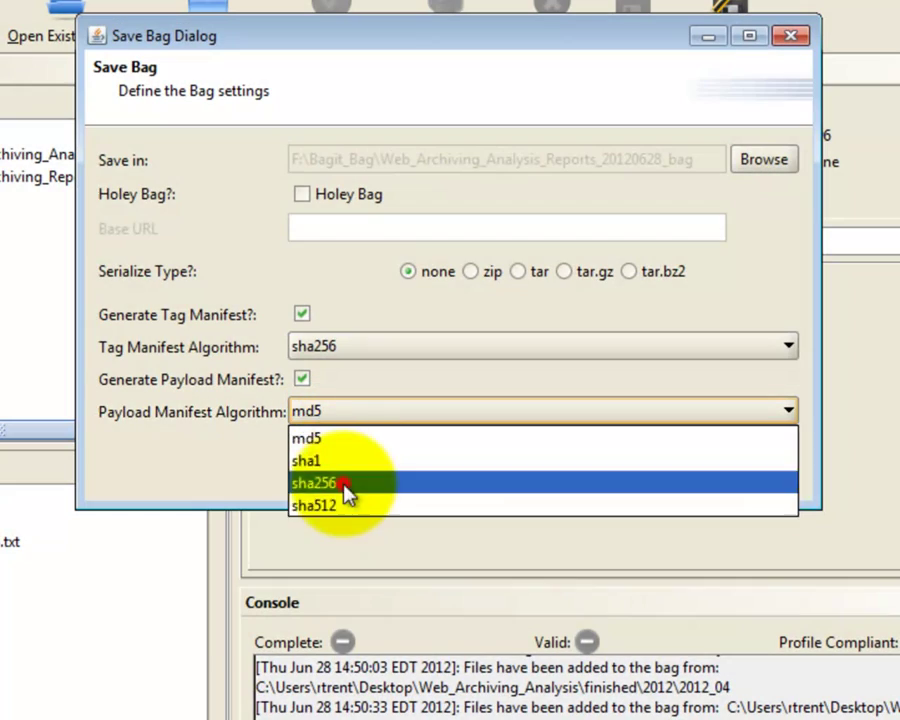
pyautogui.click(346, 485)
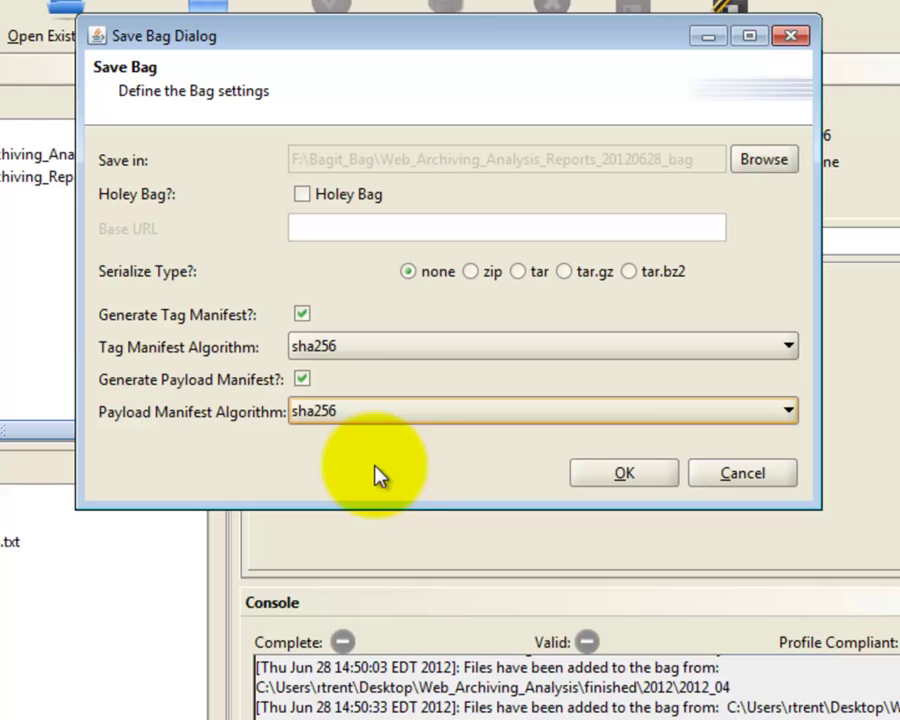
pyautogui.click(622, 474)
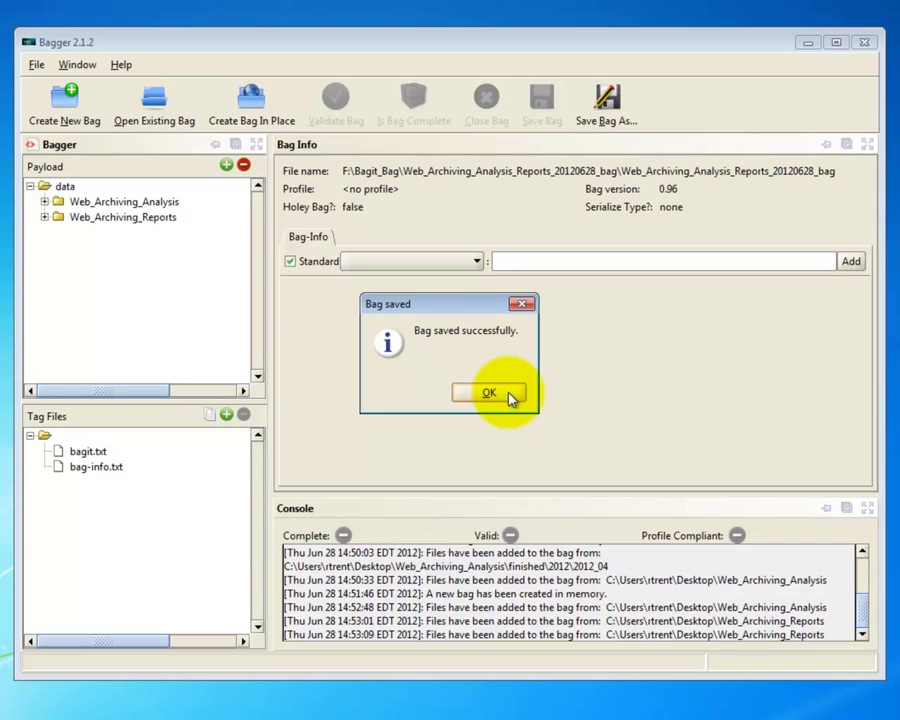
# Step: Acknowledge the Bag saved message
pyautogui.click(510, 394)
pyautogui.click(510, 394)
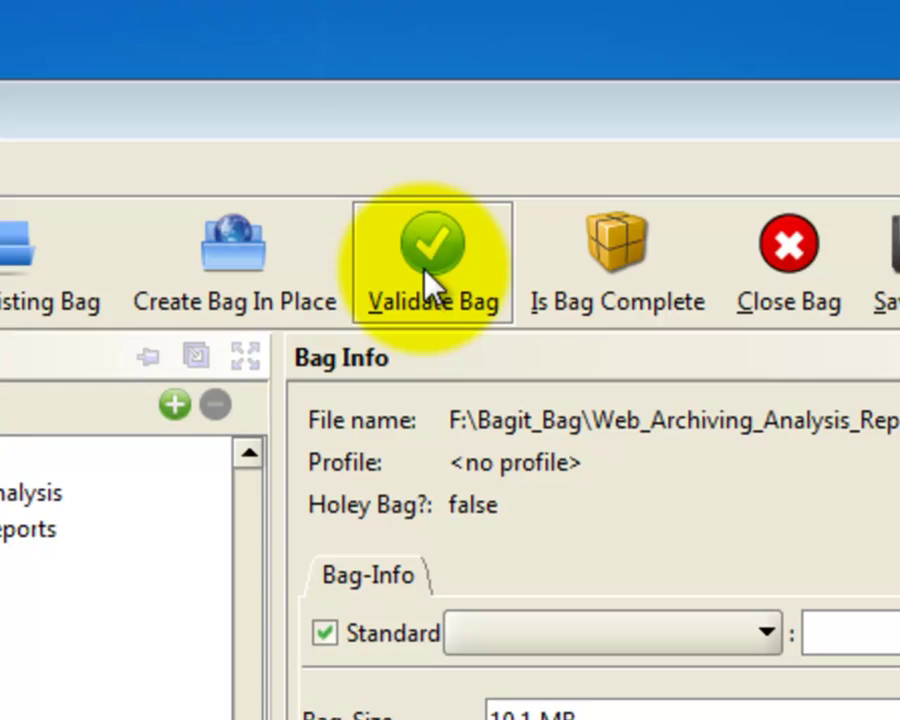
# Step: Validate the saved bag and dismiss the Validation successful message
pyautogui.click(427, 283)
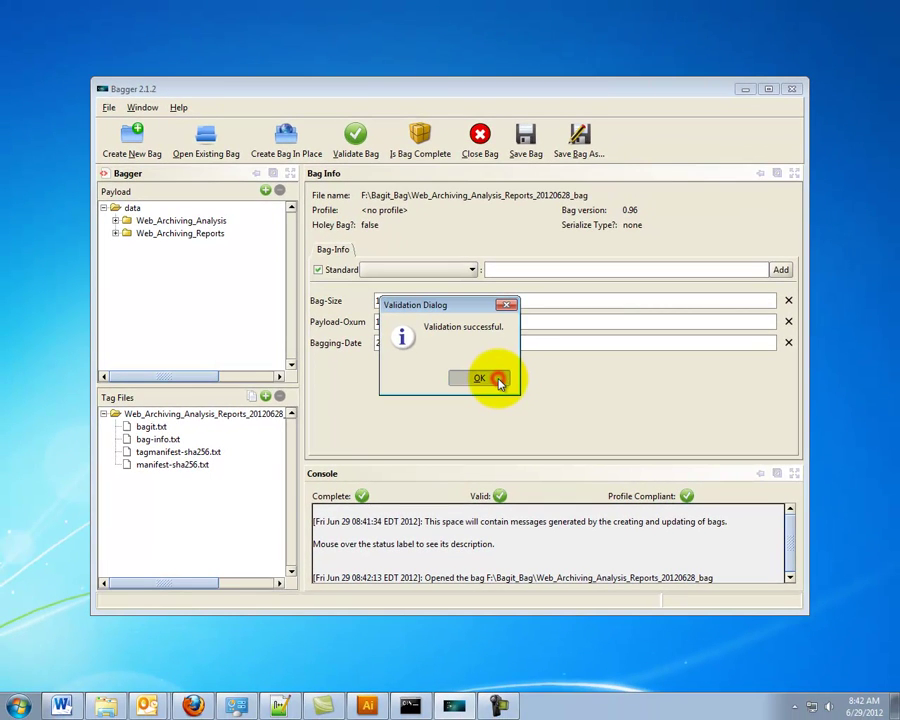
pyautogui.click(499, 381)
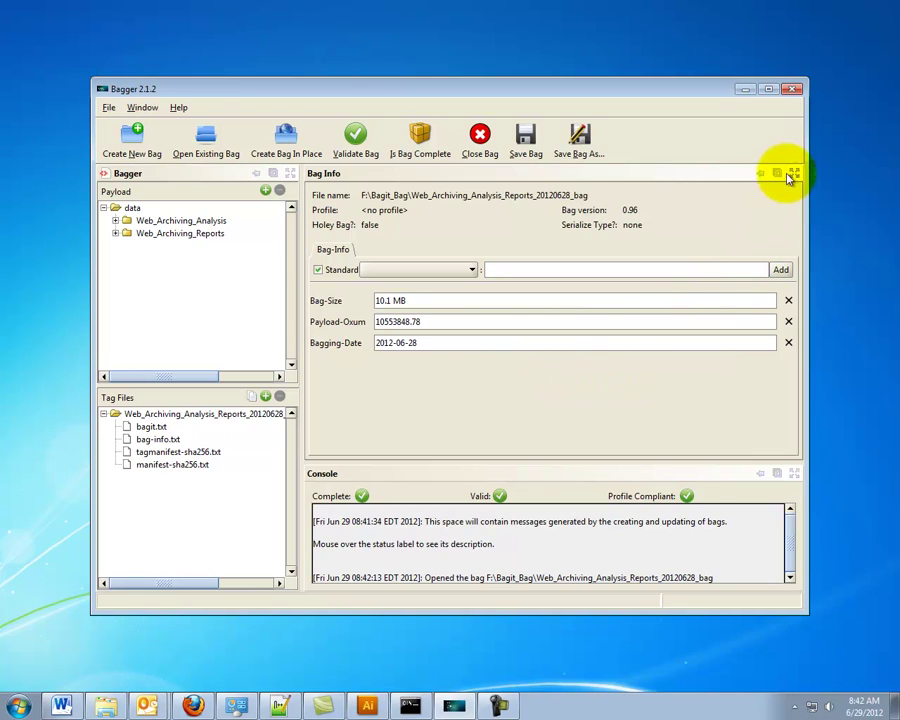
# Step: Close Bagger and eject FA GoFlex Desk via Safely Remove Hardware
pyautogui.click(790, 93)
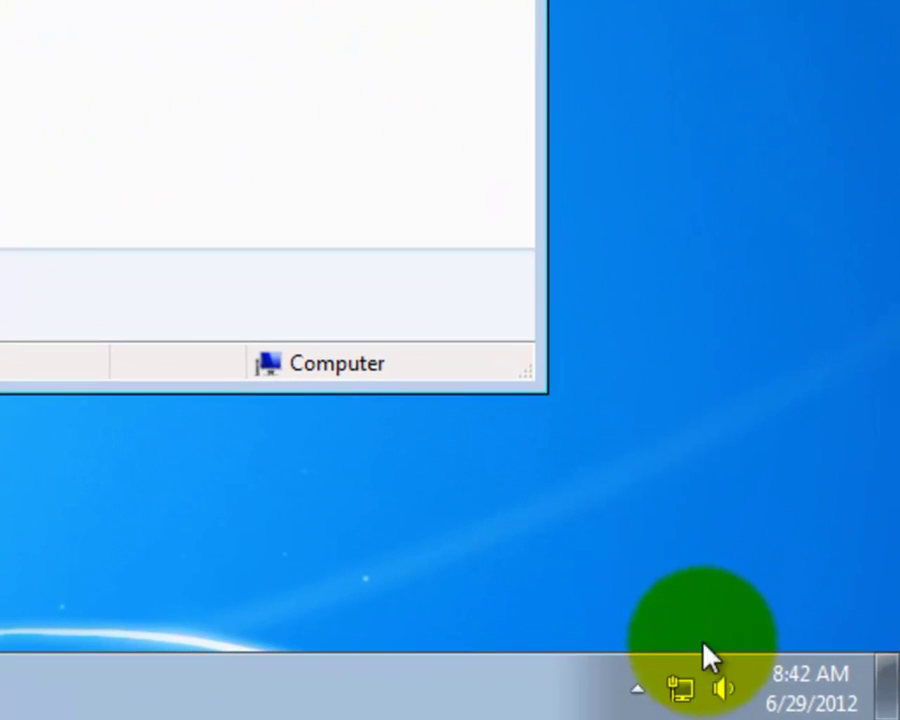
pyautogui.click(638, 690)
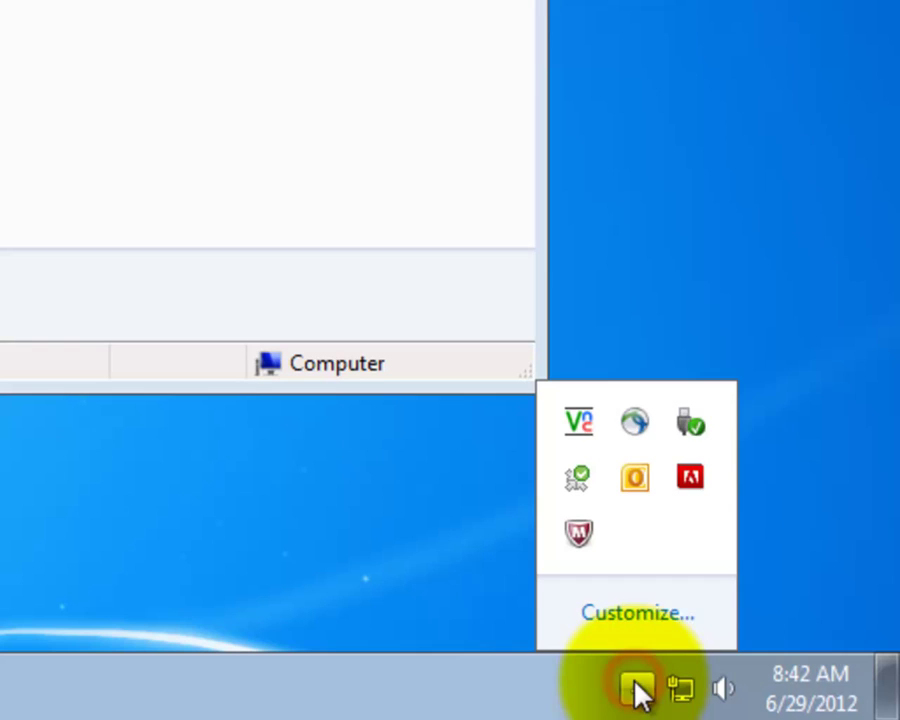
pyautogui.click(683, 422)
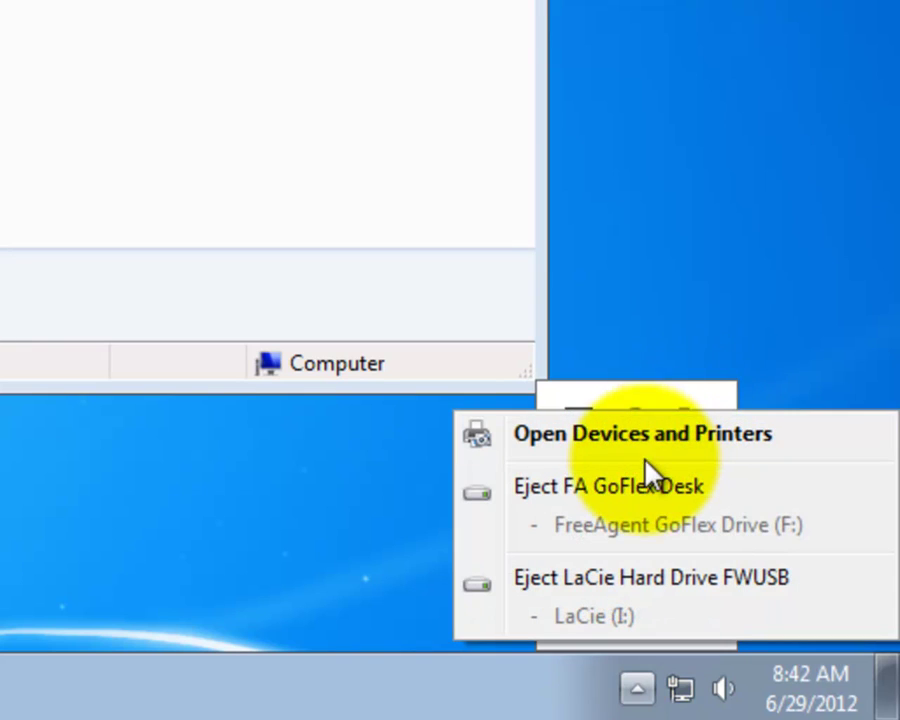
pyautogui.click(638, 498)
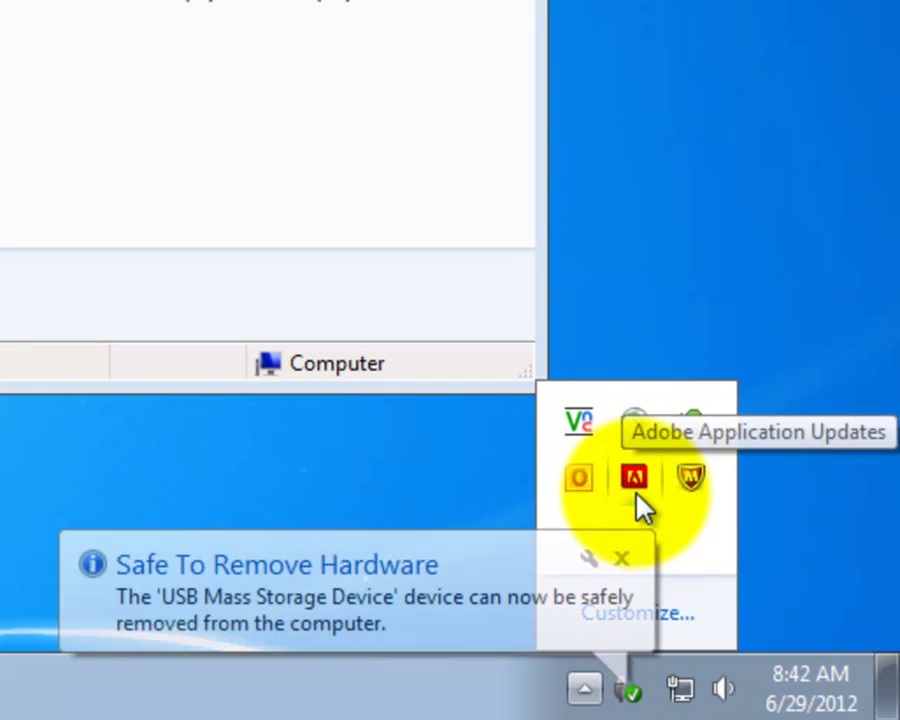